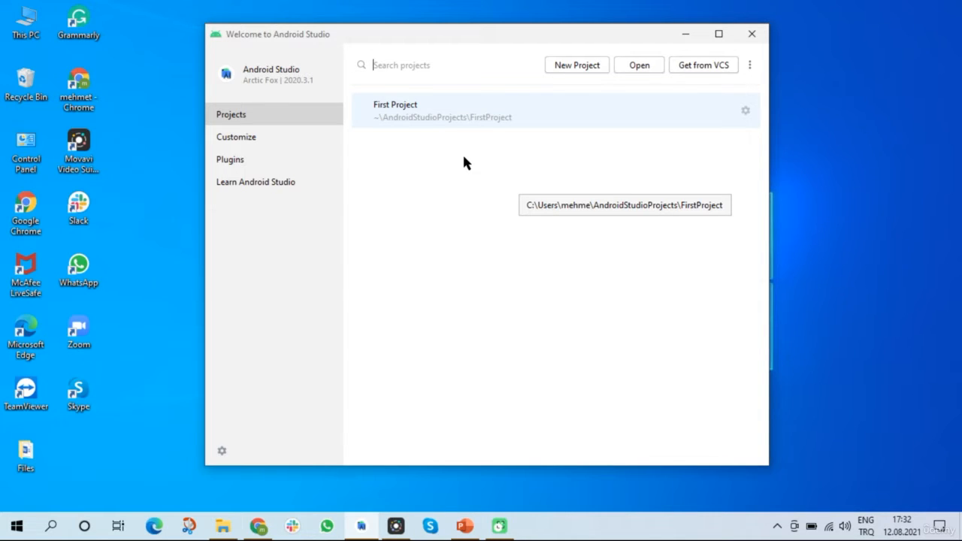
Look through the AndroidStudioProjects folder and the contents of FirstProject in the project-opening dialog without opening anything.
click(637, 68)
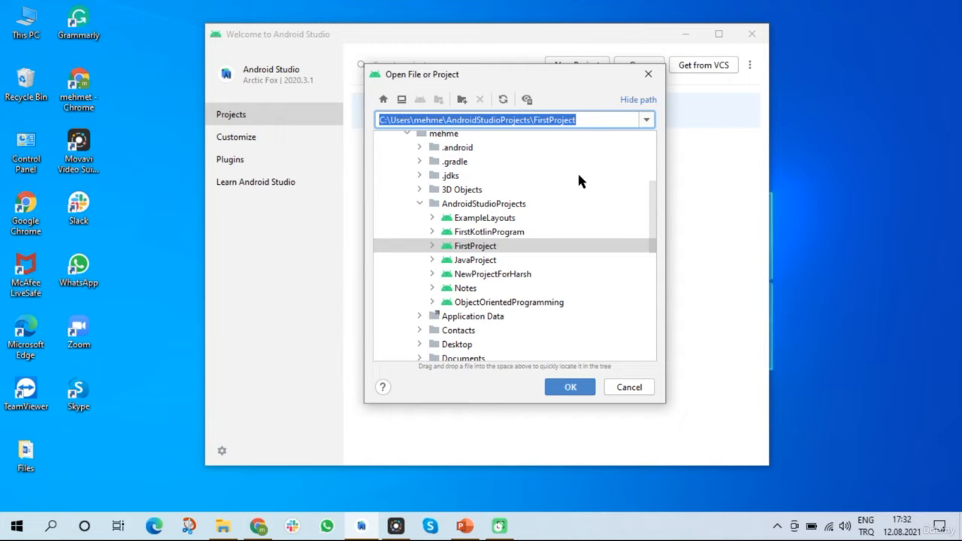
click(505, 206)
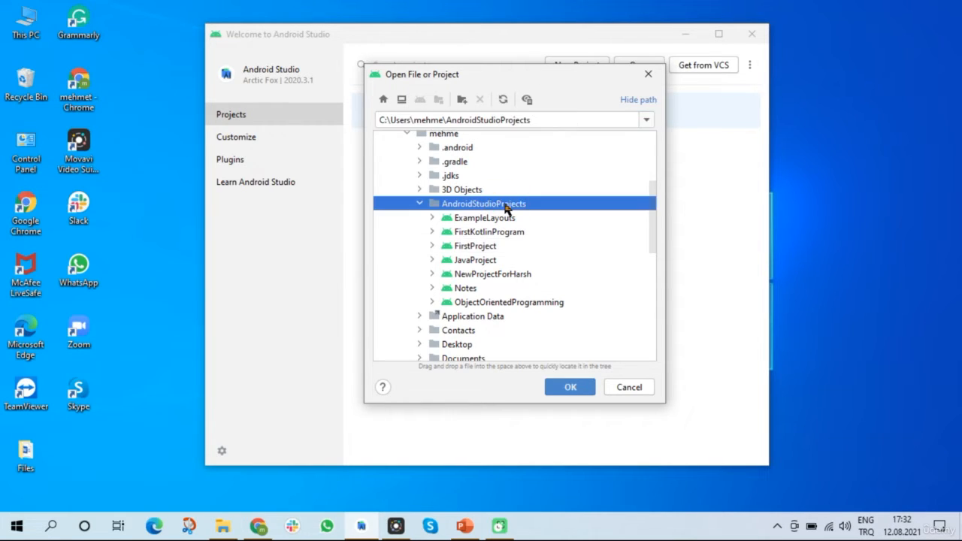
click(490, 248)
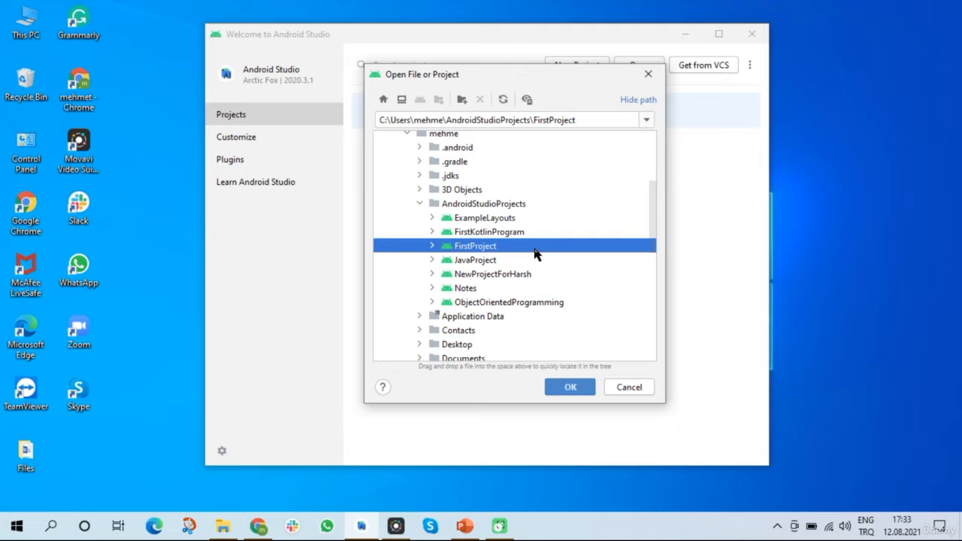
click(432, 248)
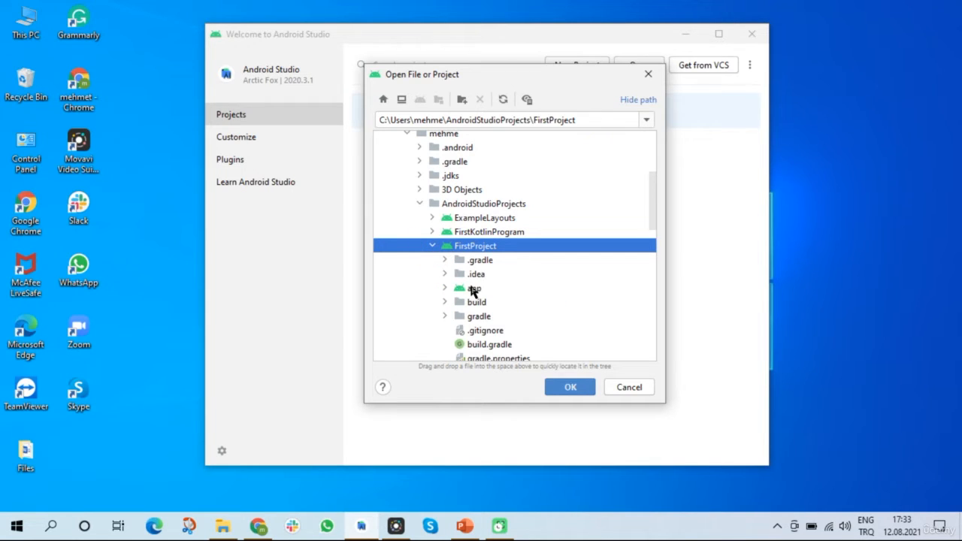
click(432, 246)
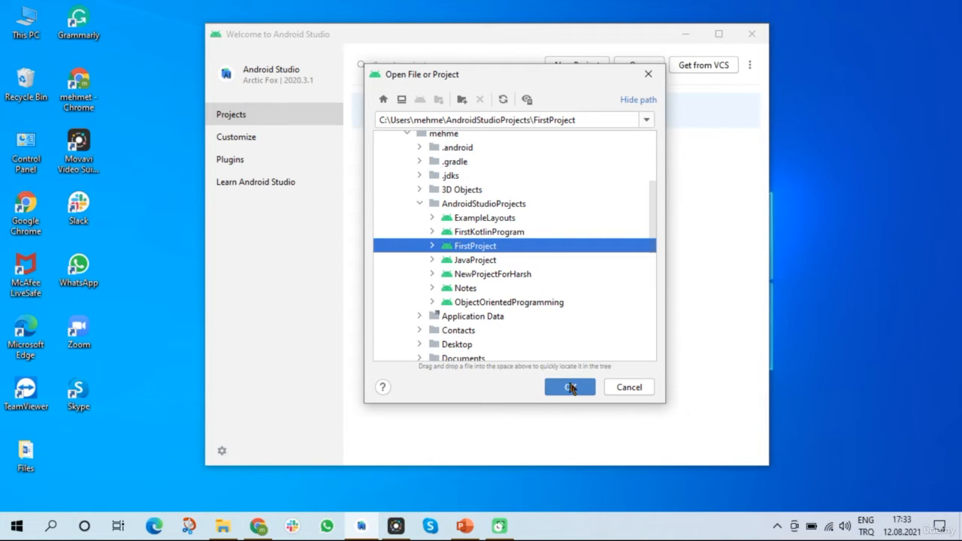
click(622, 388)
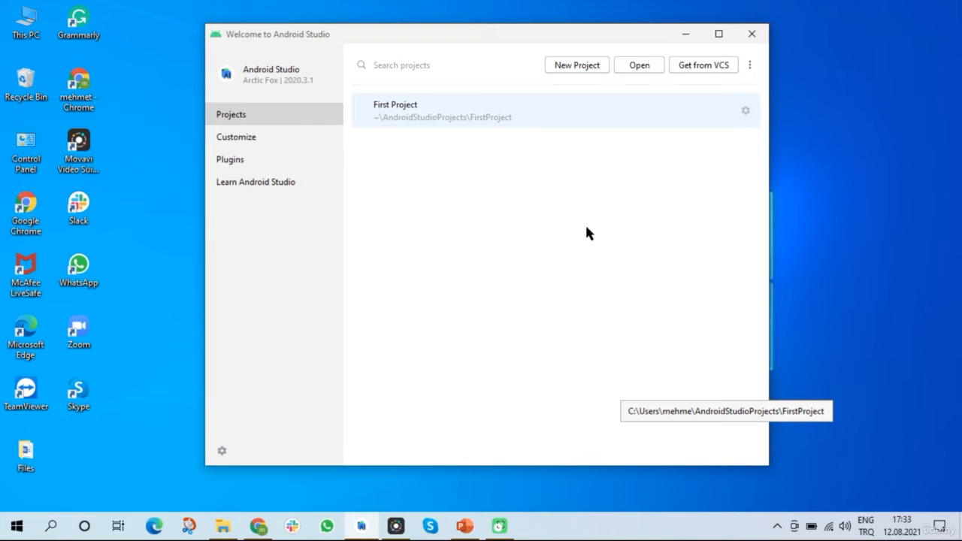
Start a new phone and tablet project based on the Empty Activity template.
click(573, 66)
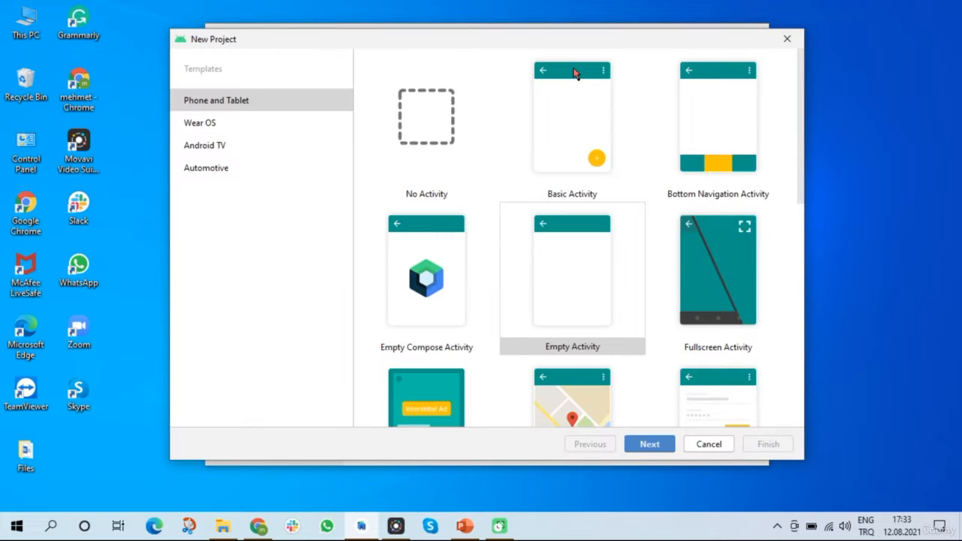
click(255, 103)
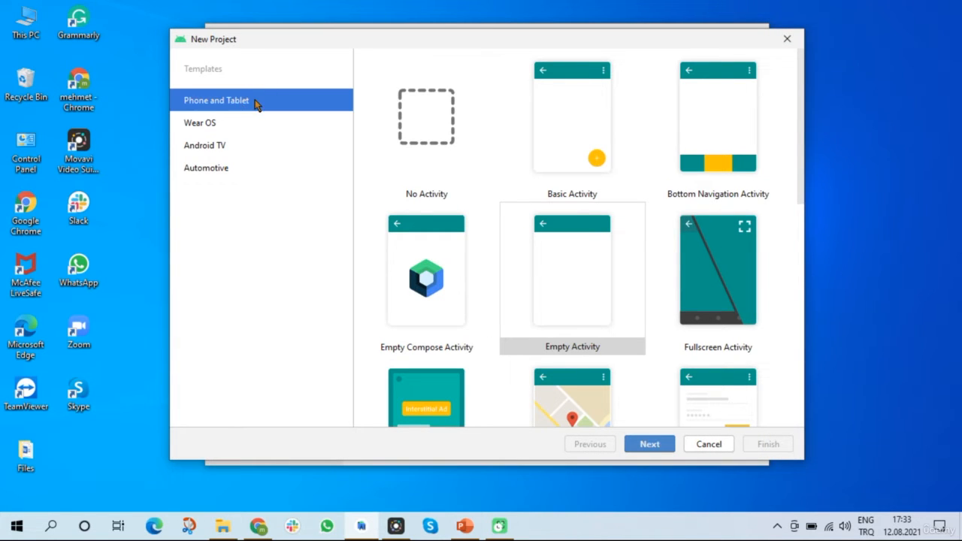
click(571, 266)
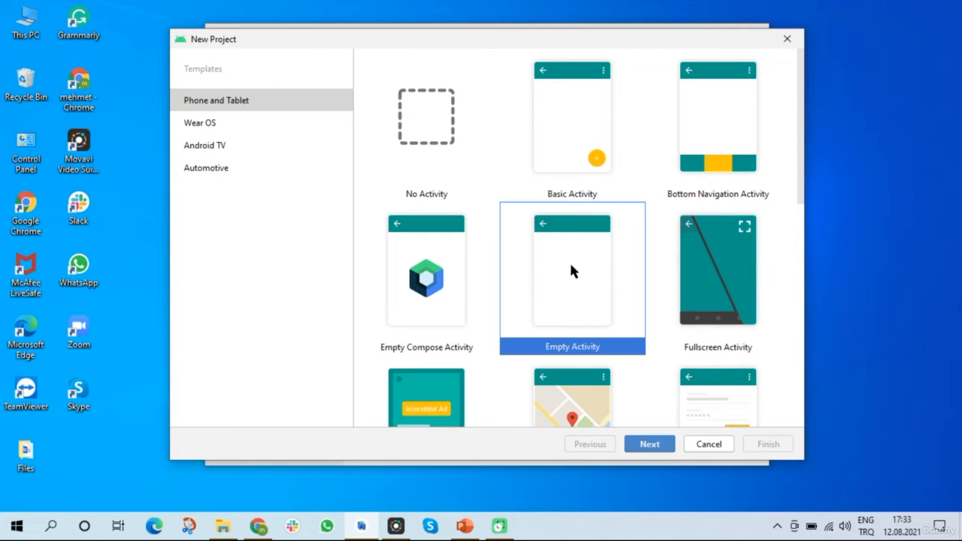
click(651, 444)
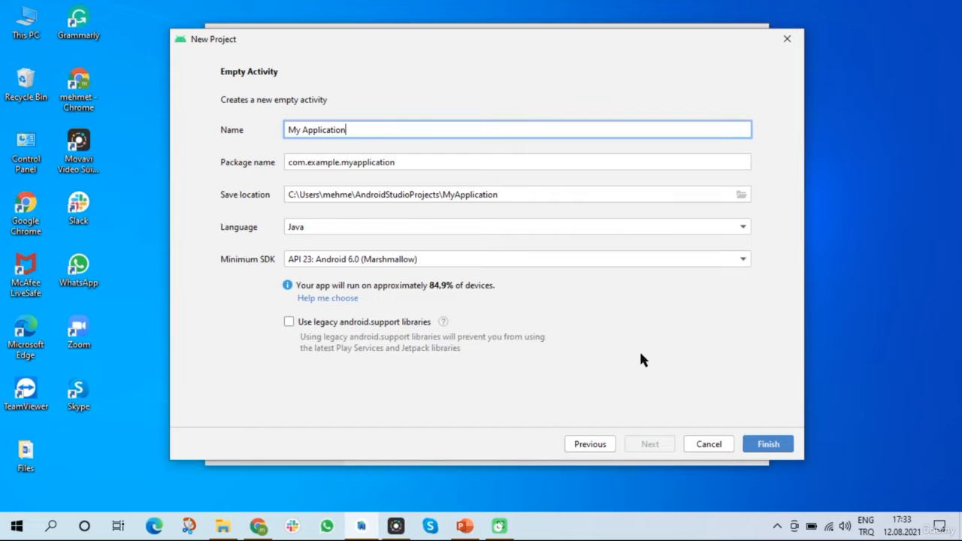
Name the new project "My Android Project".
triple_click(386, 130)
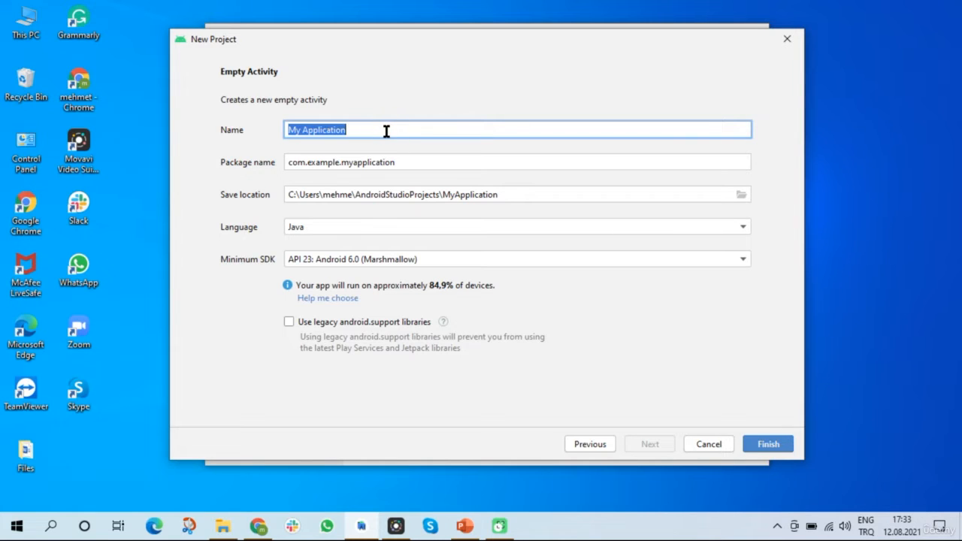
text(My )
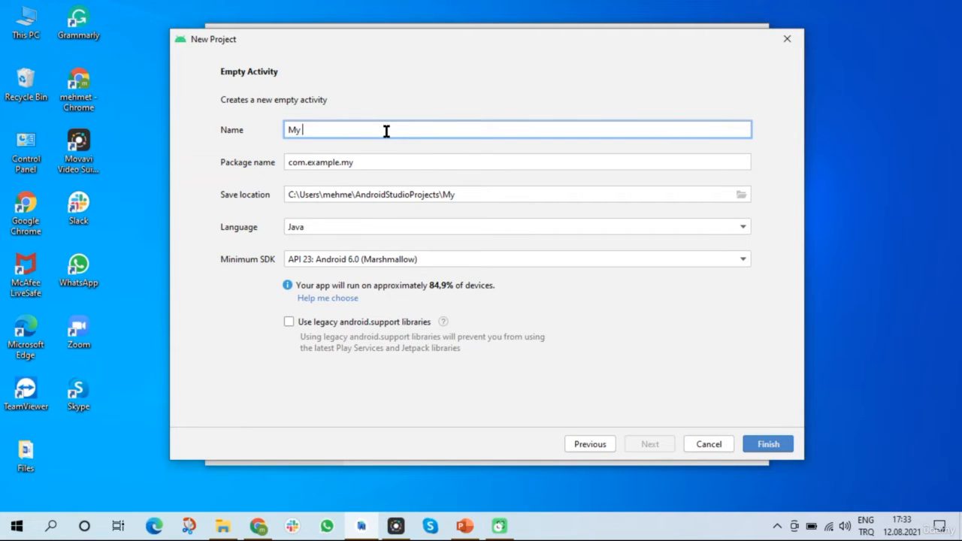
text(Android)
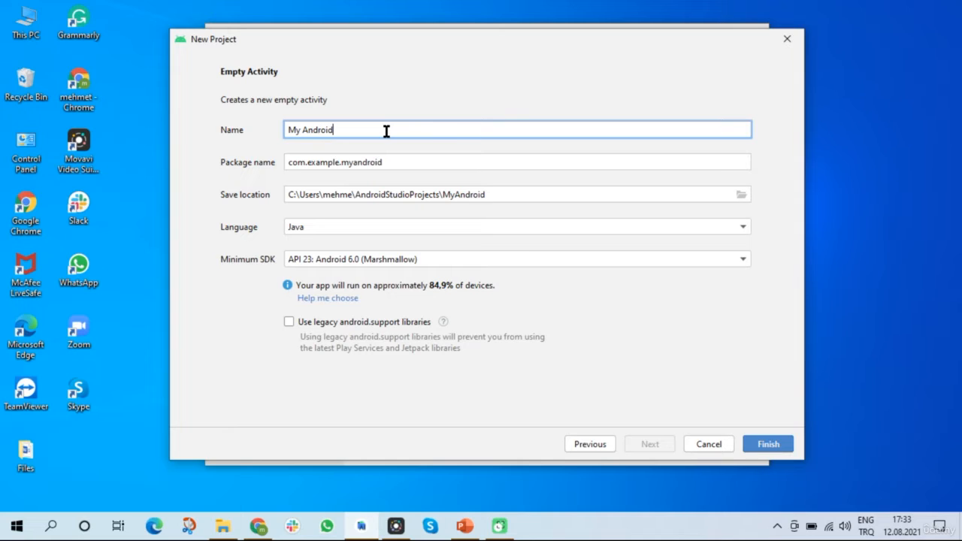
text( Project)
Inspect the new project's save location and its folder path without changing it.
click(741, 195)
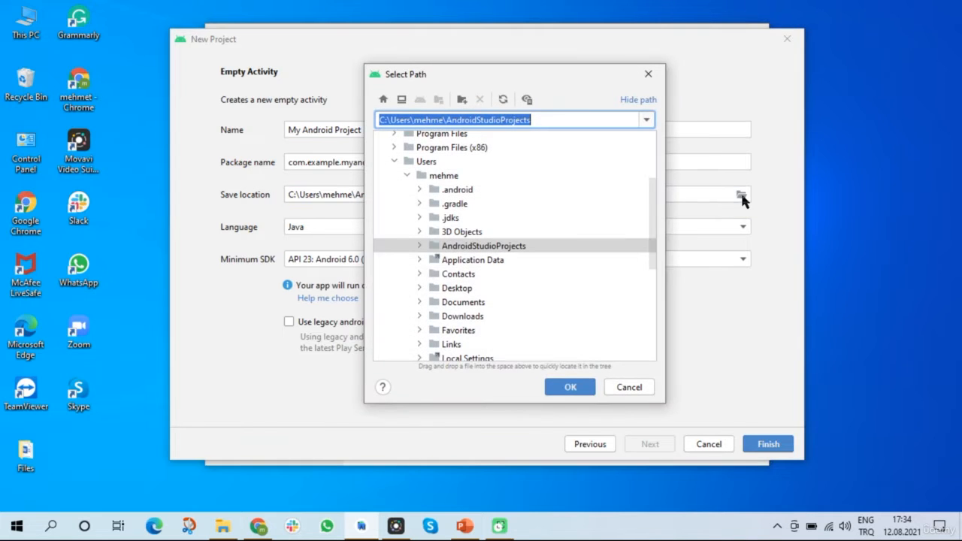
click(629, 388)
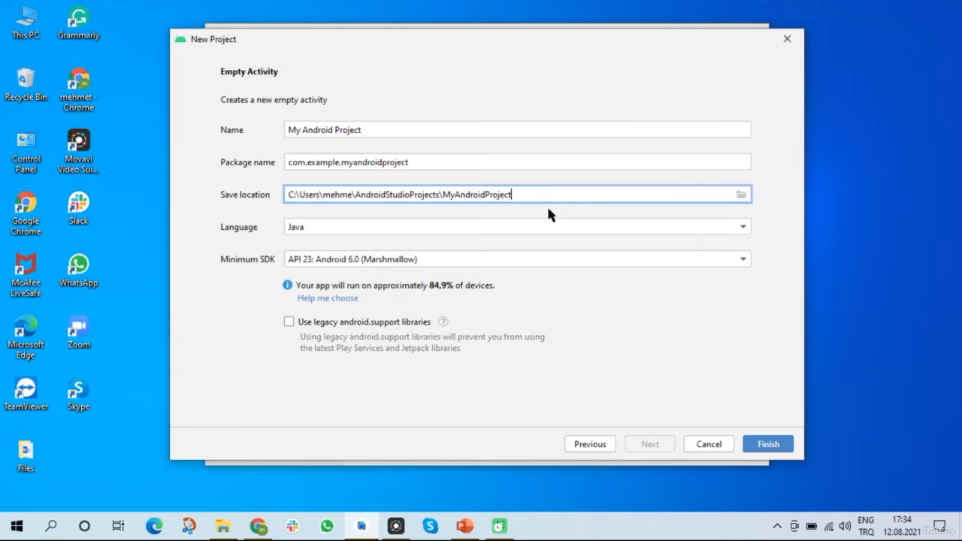
drag(440, 194, 518, 193)
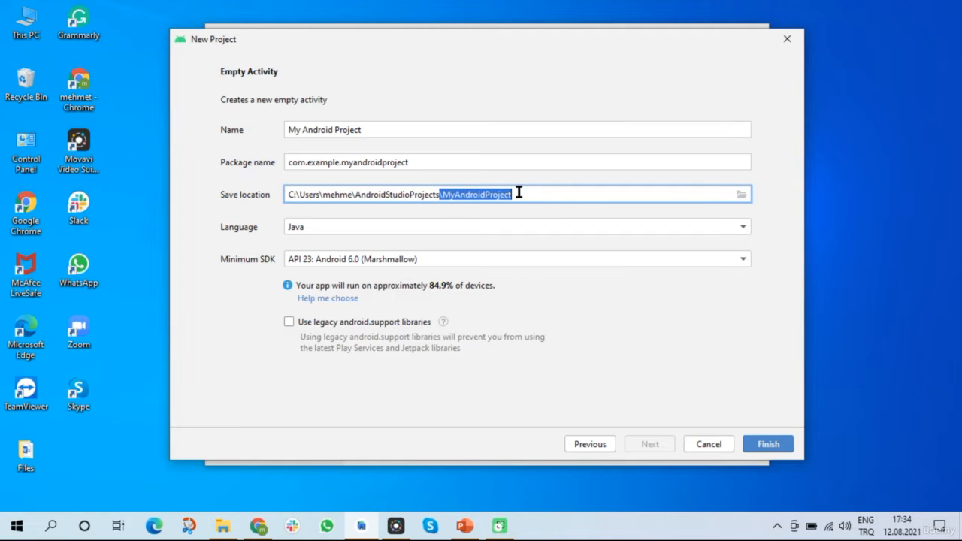
click(557, 193)
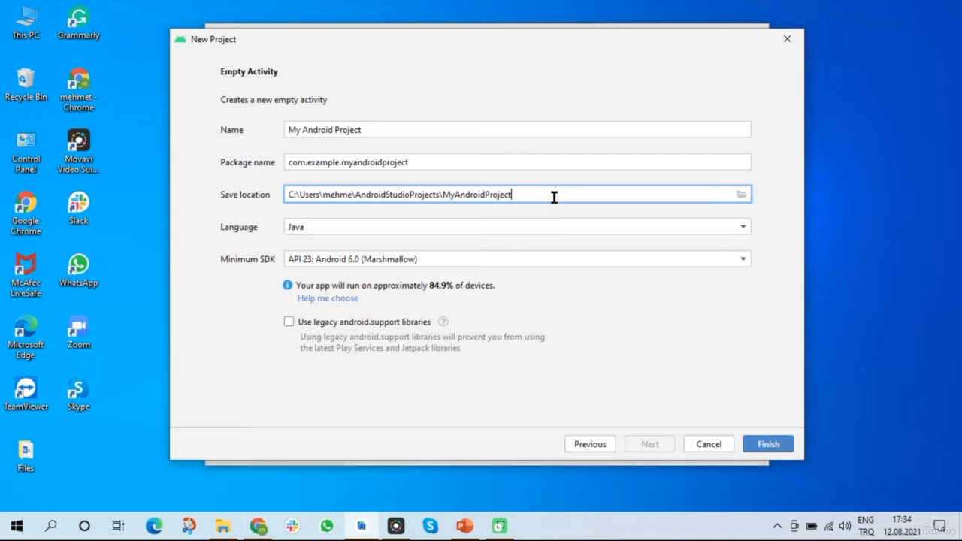
Set the project language to Kotlin, keep API 23: Android 6.0 (Marshmallow) as the minimum SDK, and create the project.
click(518, 227)
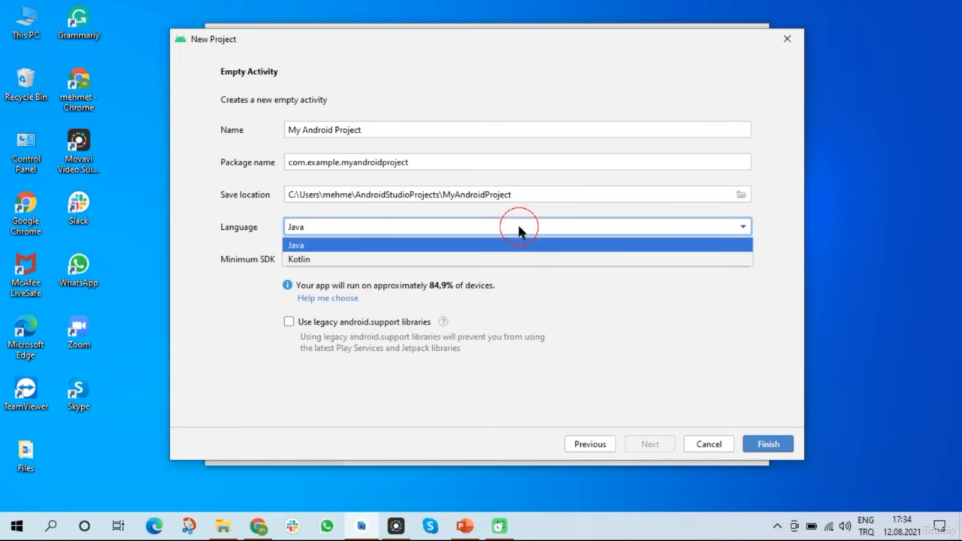
click(333, 258)
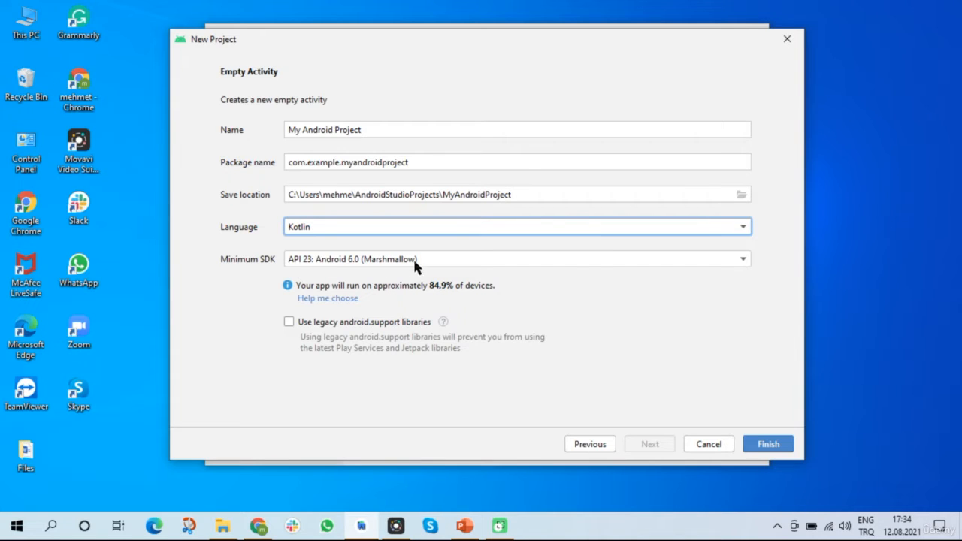
click(446, 259)
click(446, 260)
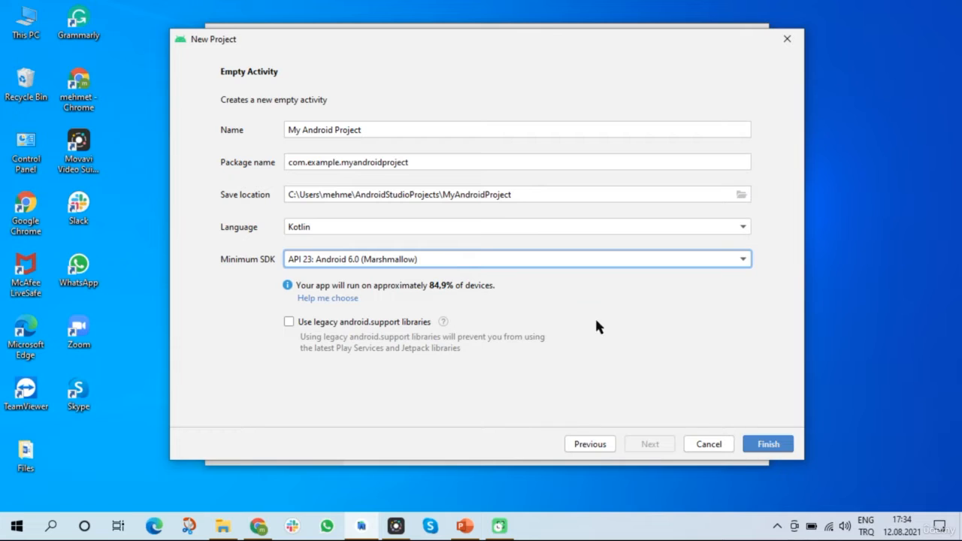
click(769, 447)
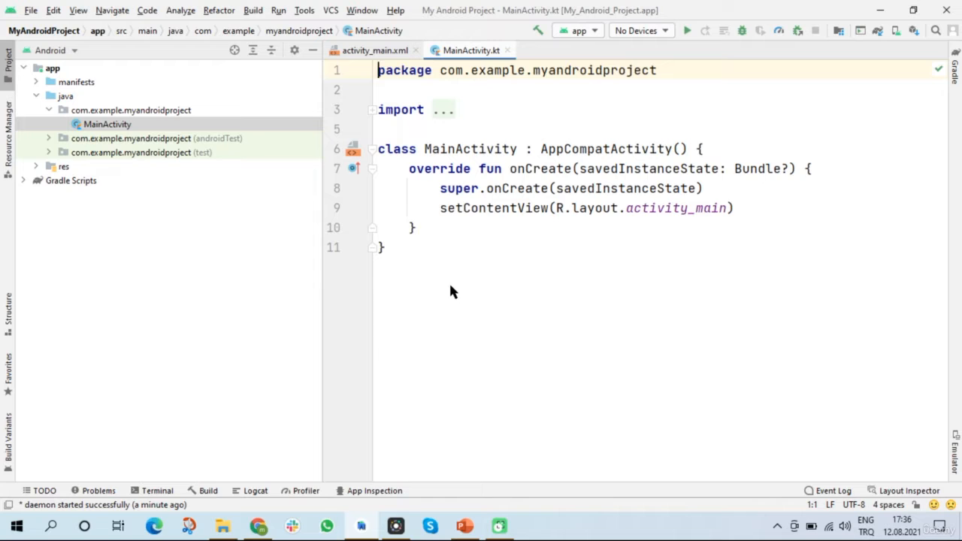
Check the project's sync result in the build output and hide the output again.
click(201, 490)
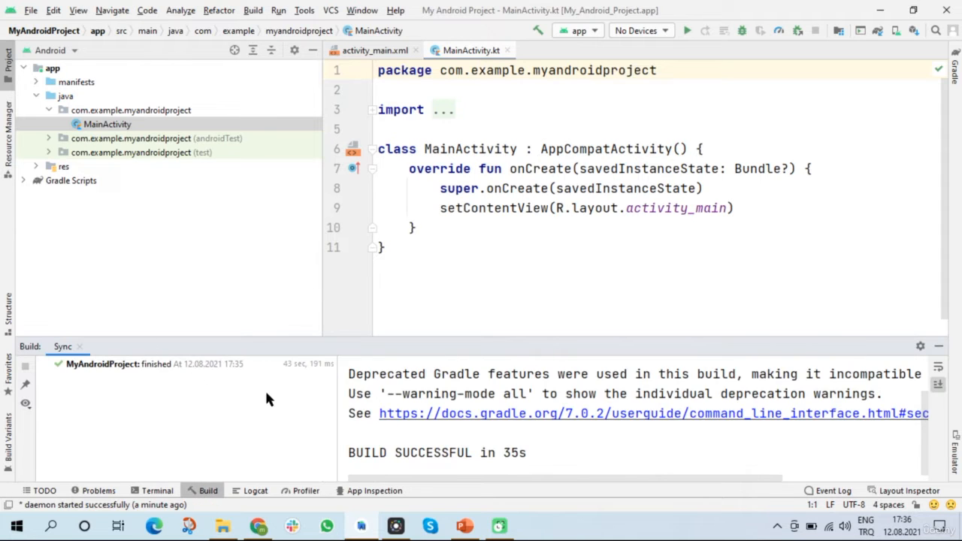
click(939, 346)
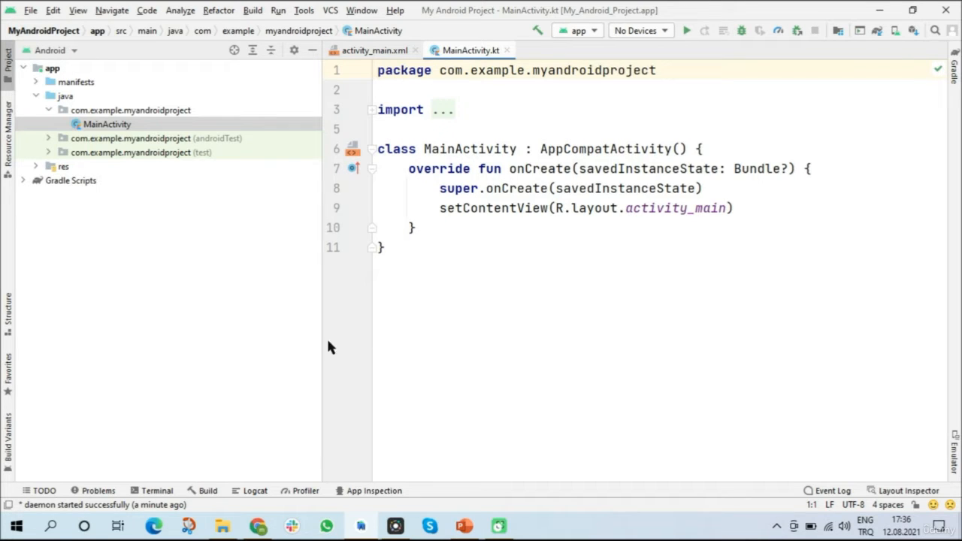
Open Windows Task Manager, check the virtualization status in the CPU performance details, and close it.
click(50, 527)
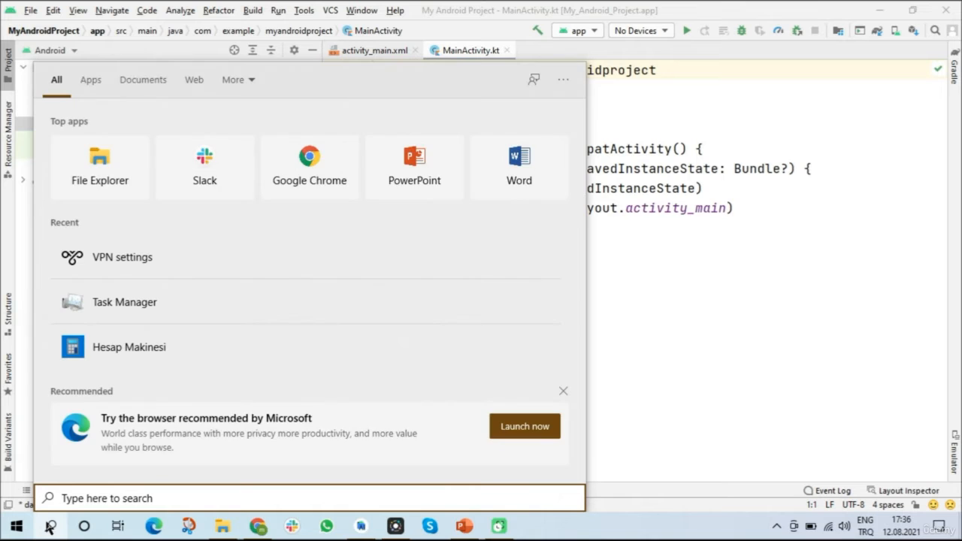
text(task manager)
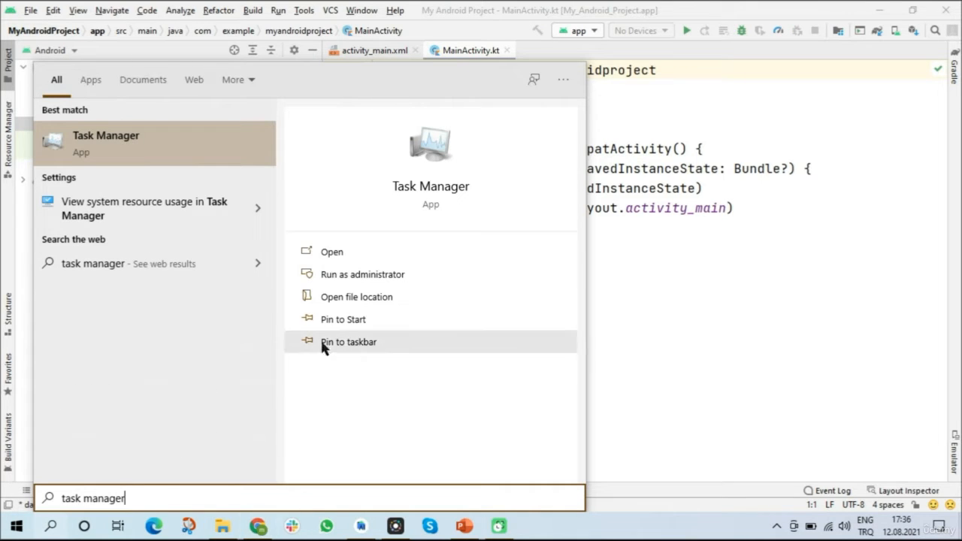
click(392, 263)
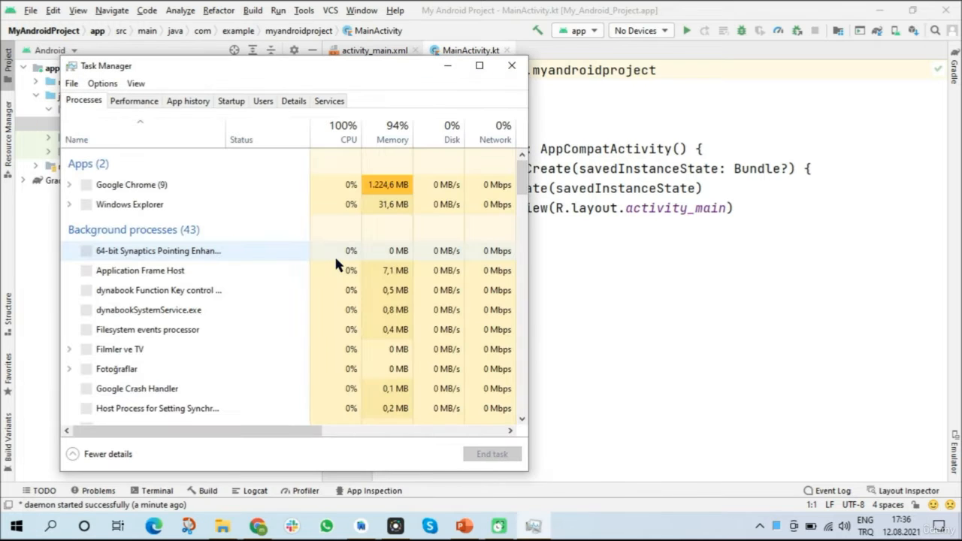
click(480, 67)
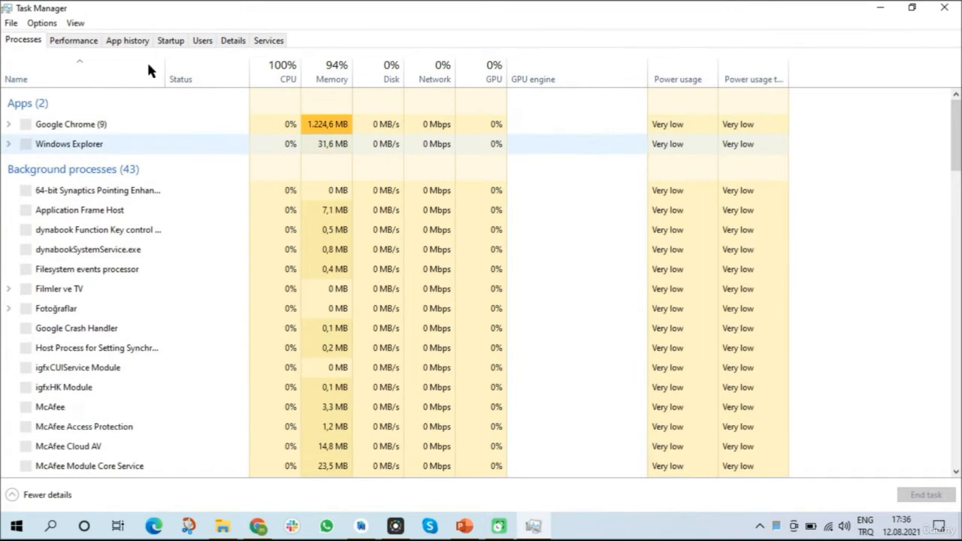
click(88, 44)
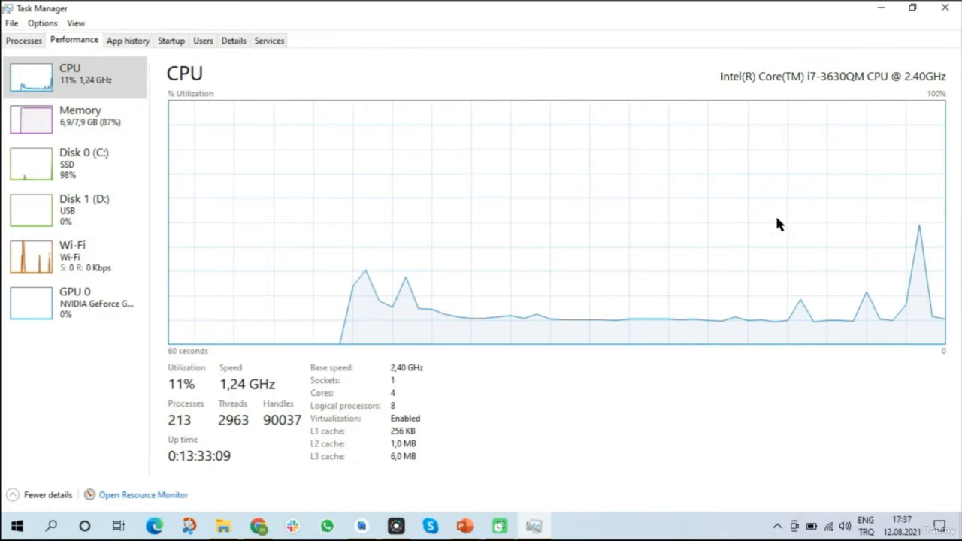
click(945, 9)
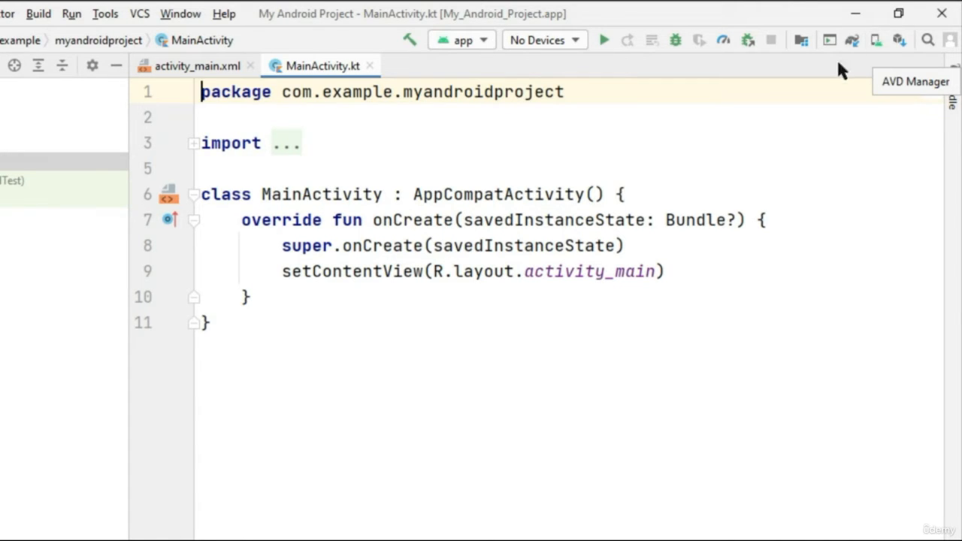
Open the AVD Manager in a maximized window and start creating a virtual device.
click(106, 15)
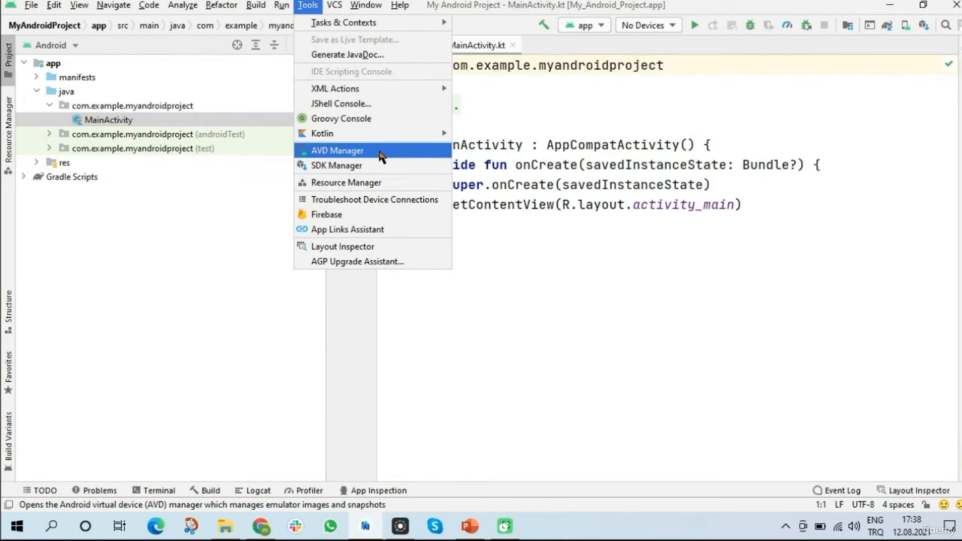
click(381, 155)
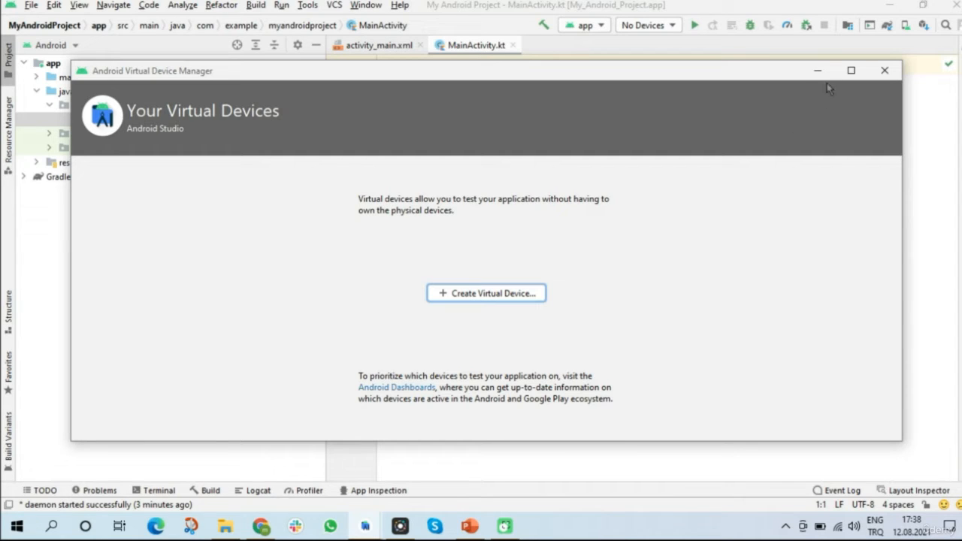
click(849, 70)
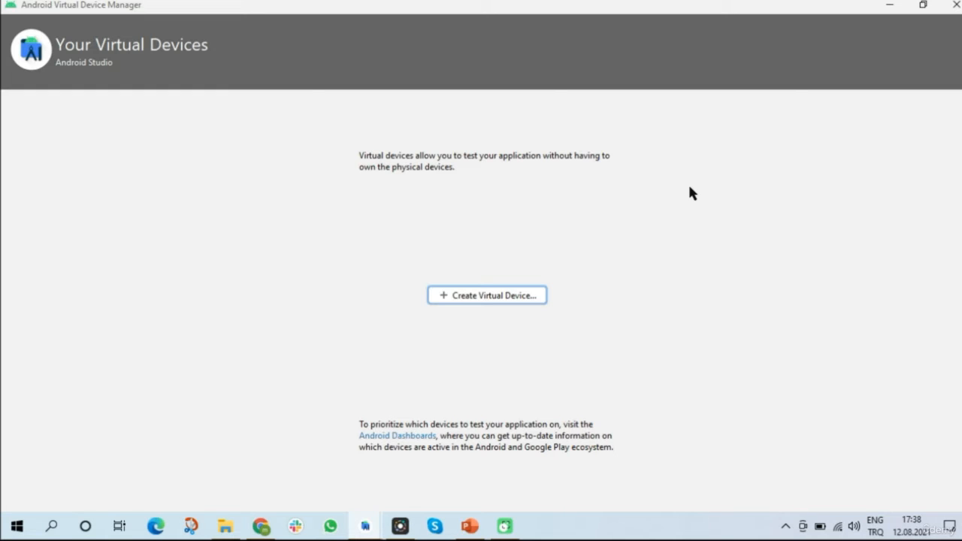
click(493, 297)
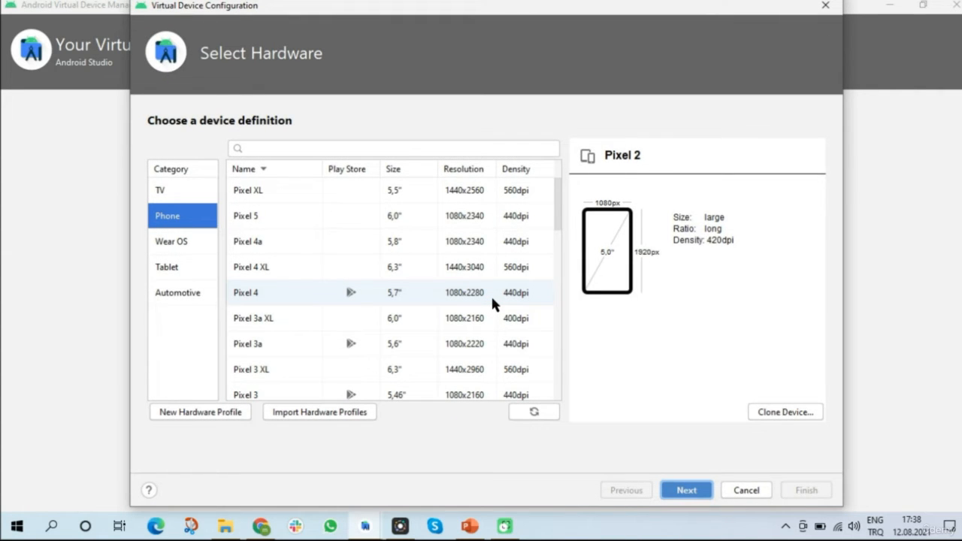
Look through the hardware definitions offered in the Wear OS, TV, Tablet and Automotive categories.
click(179, 243)
click(174, 194)
click(173, 268)
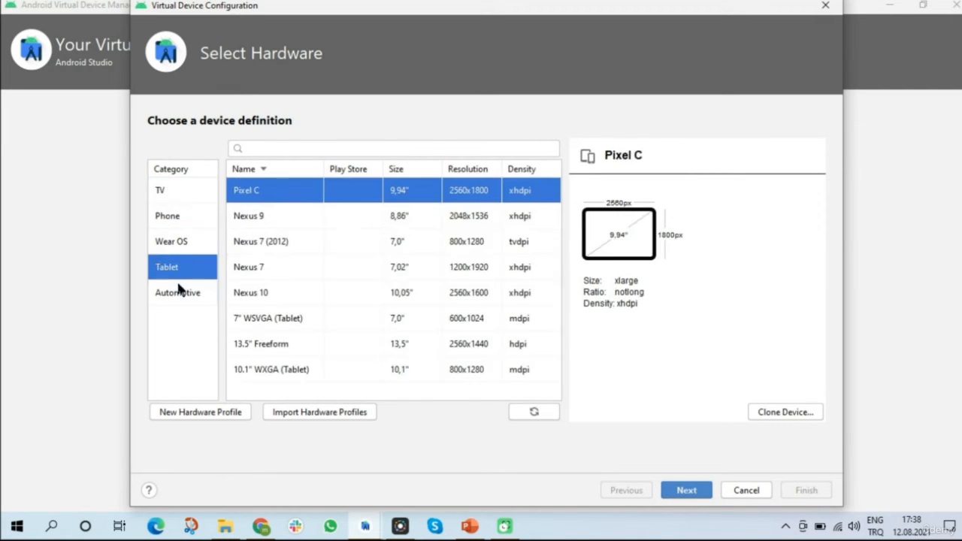
click(179, 290)
click(180, 197)
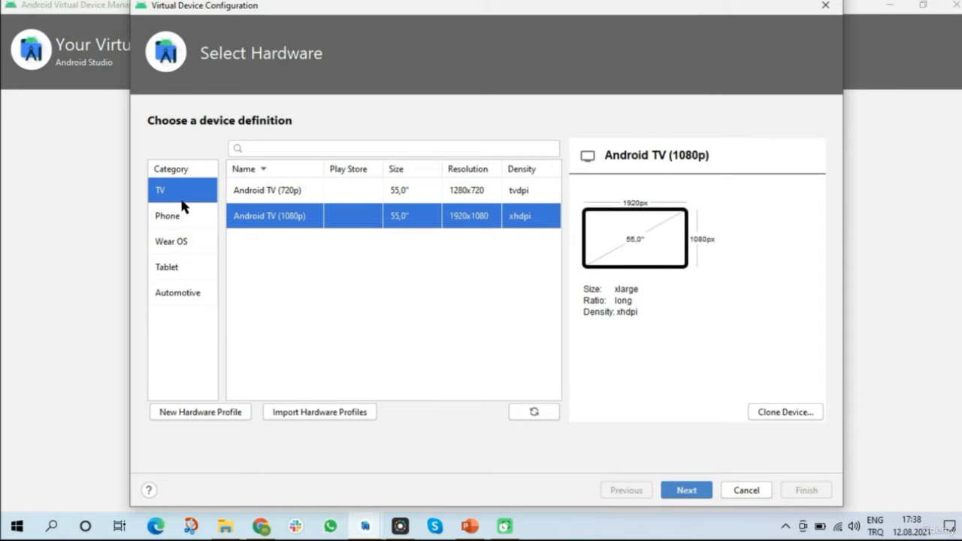
Choose the Nexus 5X phone as the virtual device's hardware definition and continue to the system image selection.
click(186, 216)
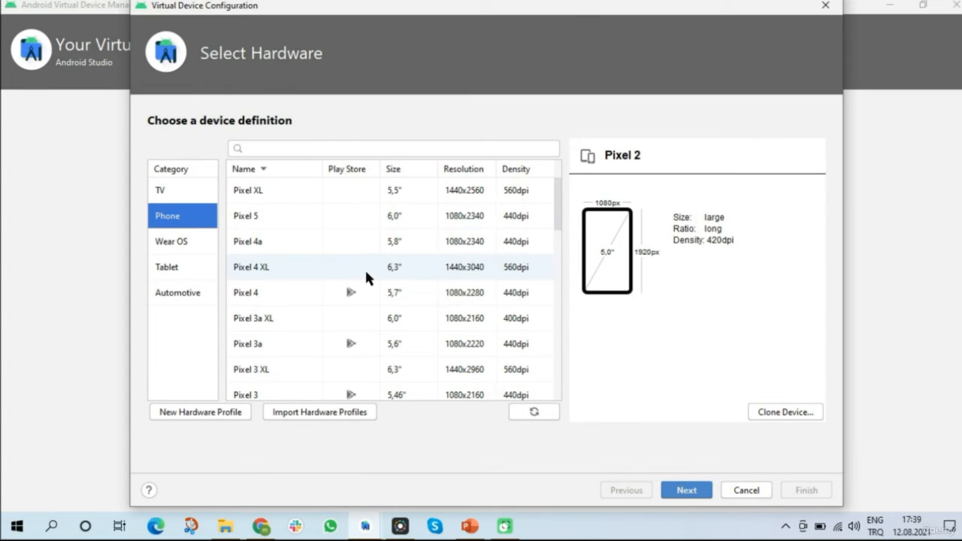
scroll(366, 272, down, 10)
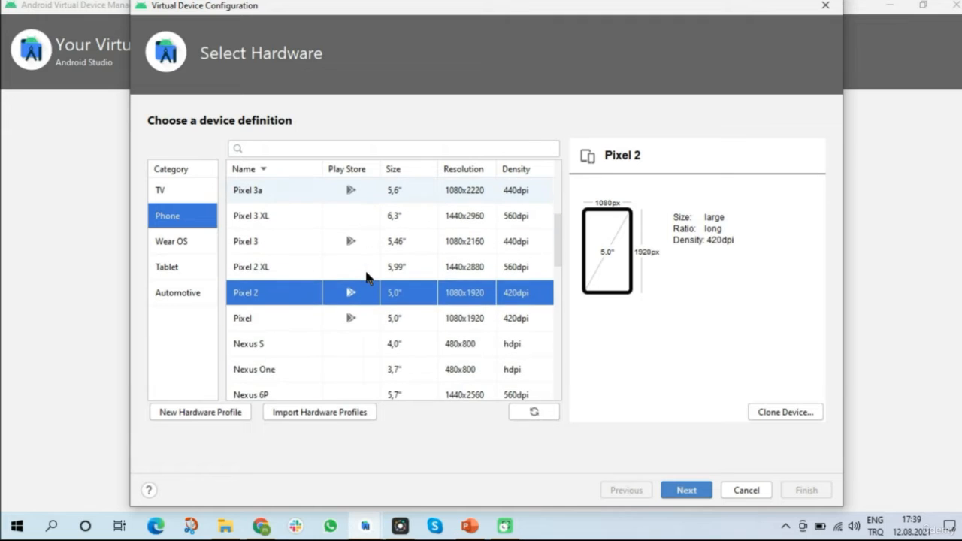
scroll(366, 277, down, 2)
scroll(366, 277, up, 8)
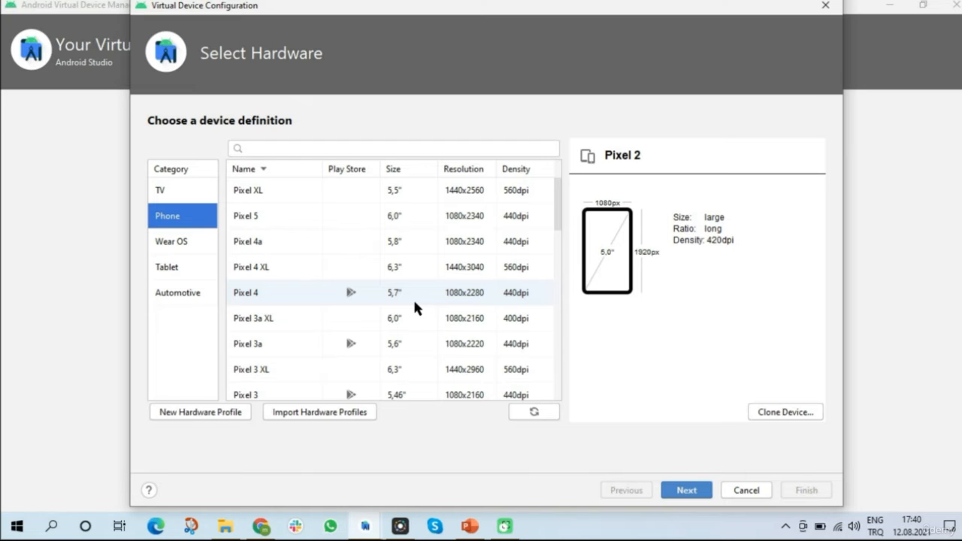
scroll(413, 297, down, 4)
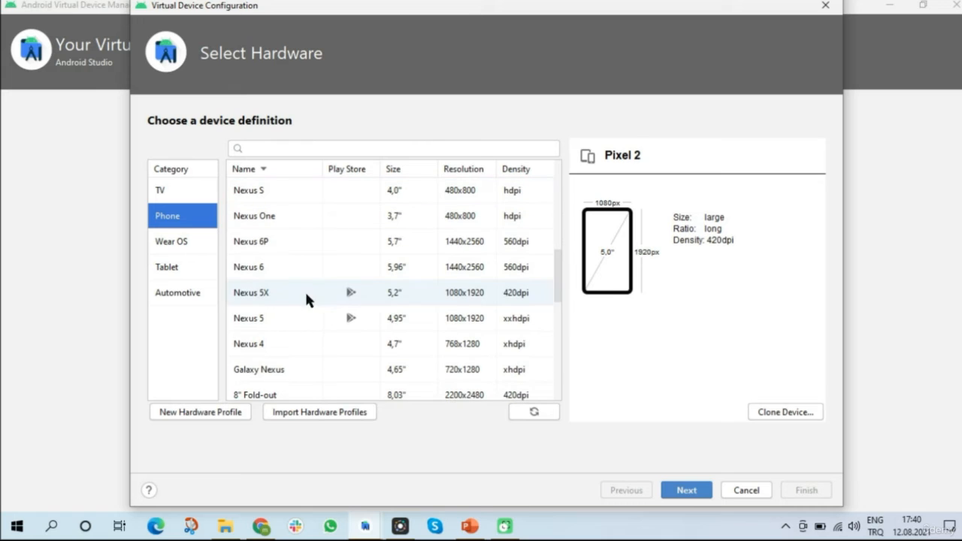
click(306, 297)
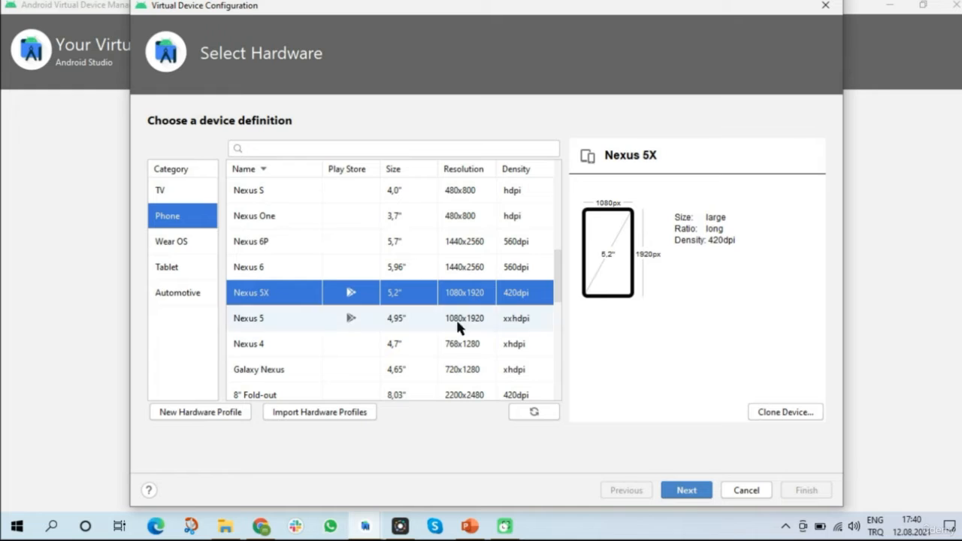
click(684, 492)
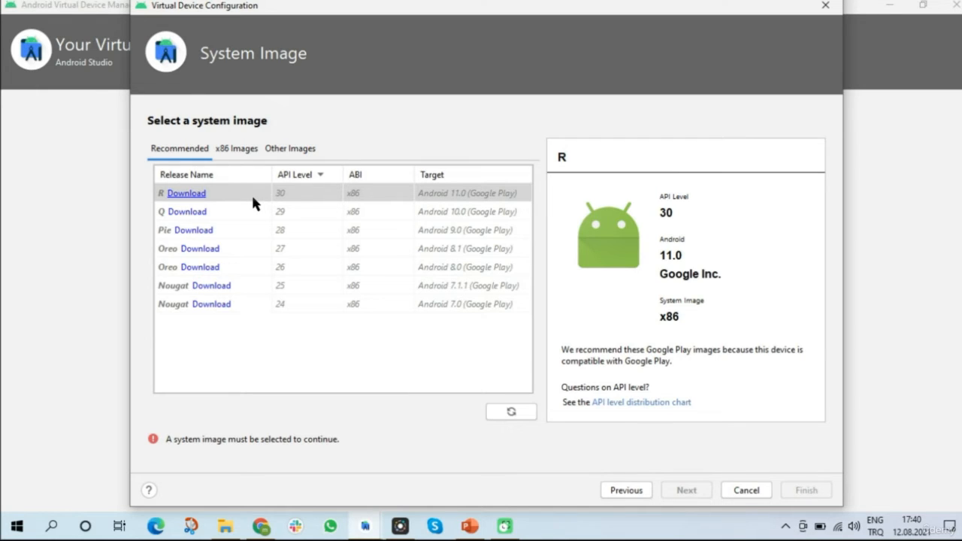
Download the R system image with API level 30 and continue with it for the virtual device.
click(186, 194)
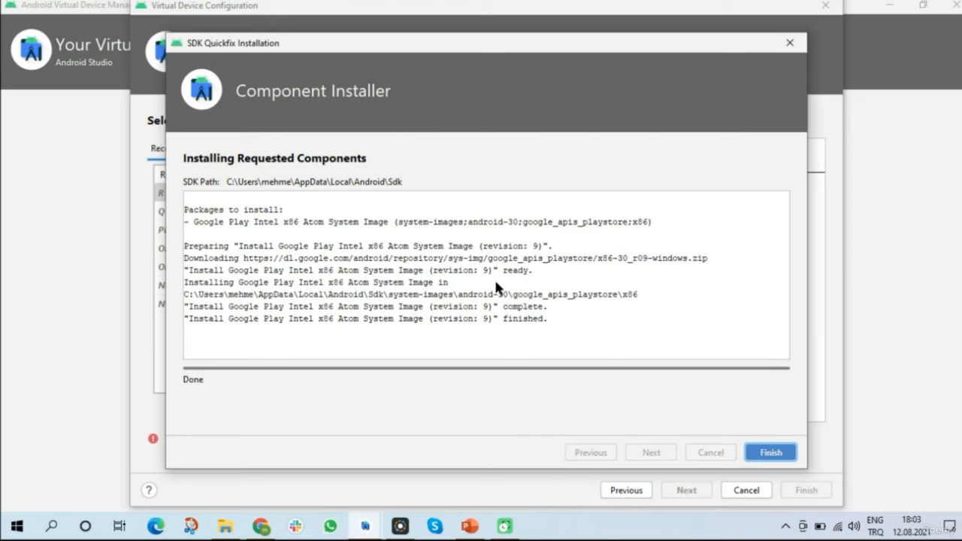
click(770, 453)
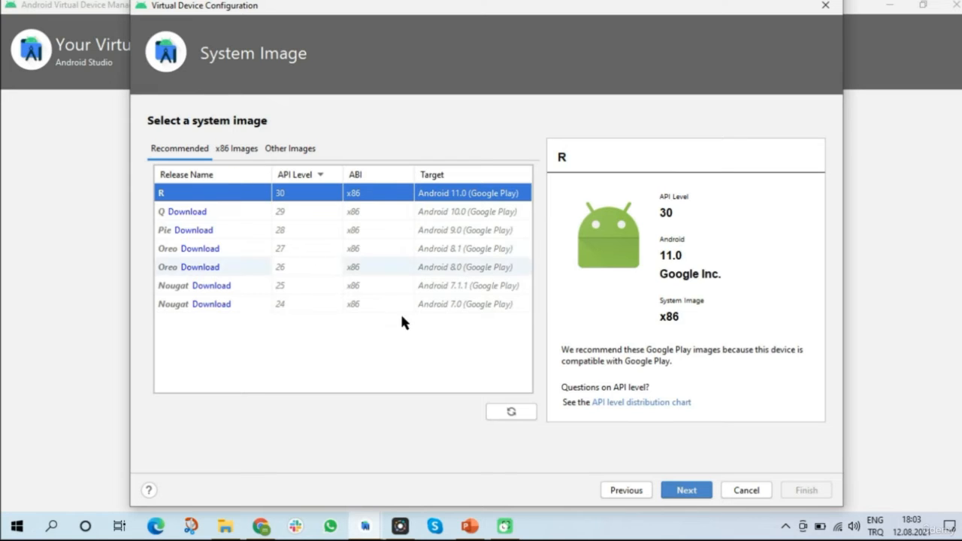
click(685, 492)
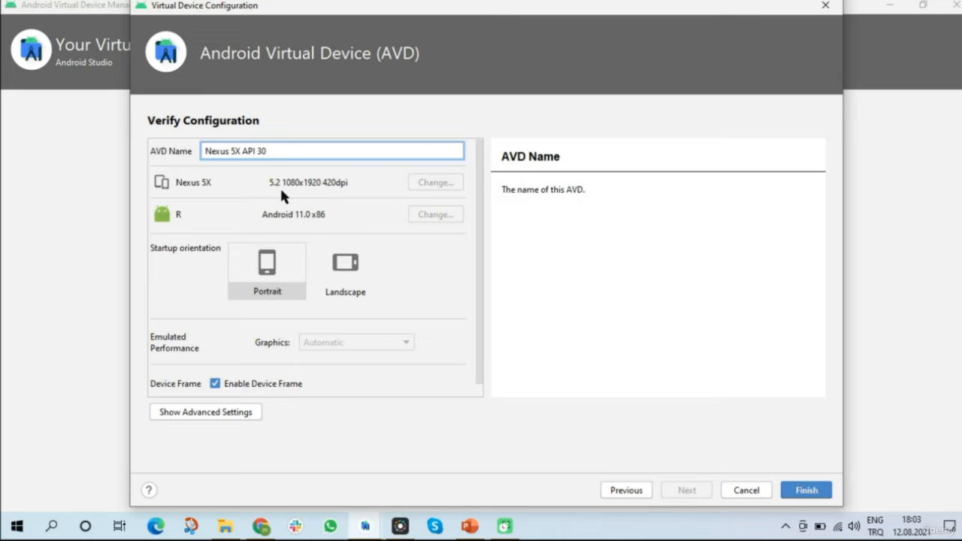
Try the Landscape startup orientation, set it back to Portrait, and finish creating the virtual device.
click(345, 277)
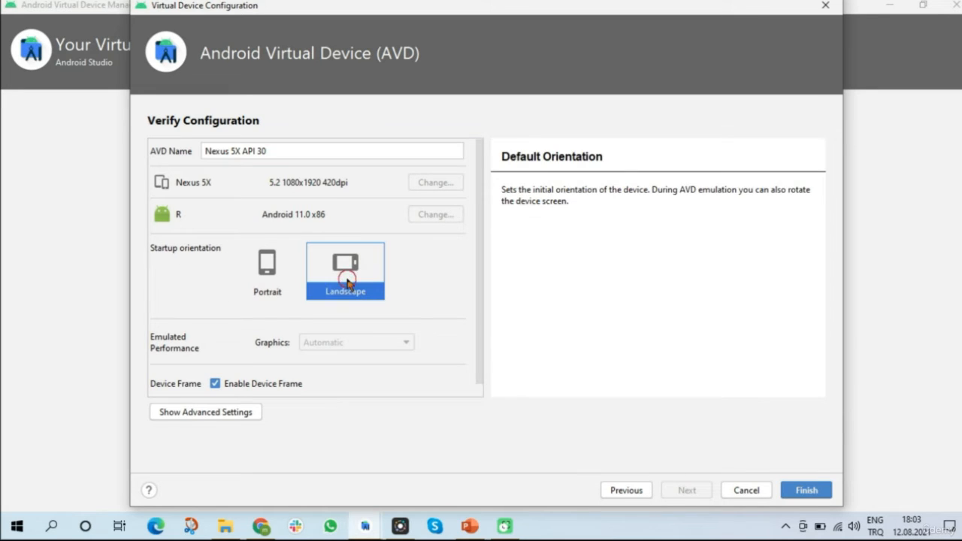
click(271, 267)
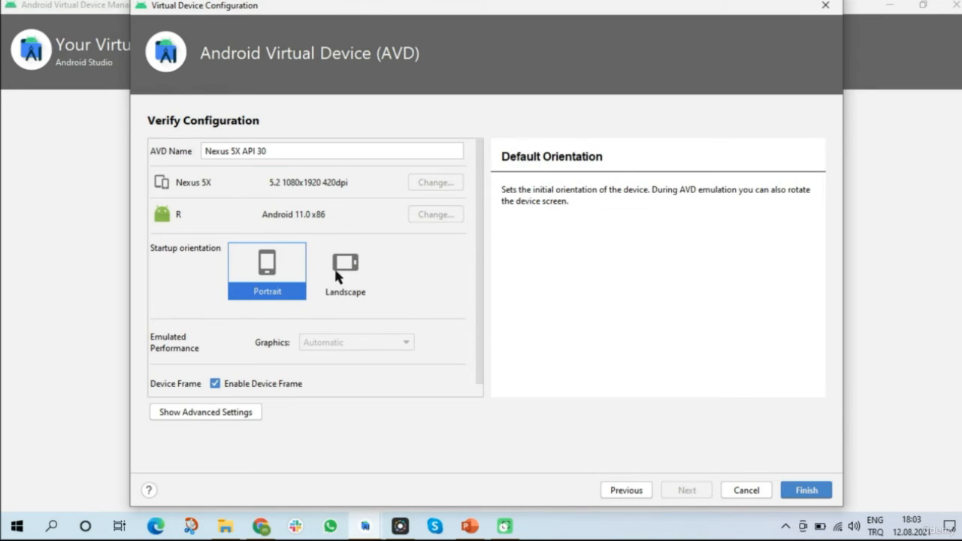
click(338, 275)
click(281, 267)
drag(516, 9, 501, 21)
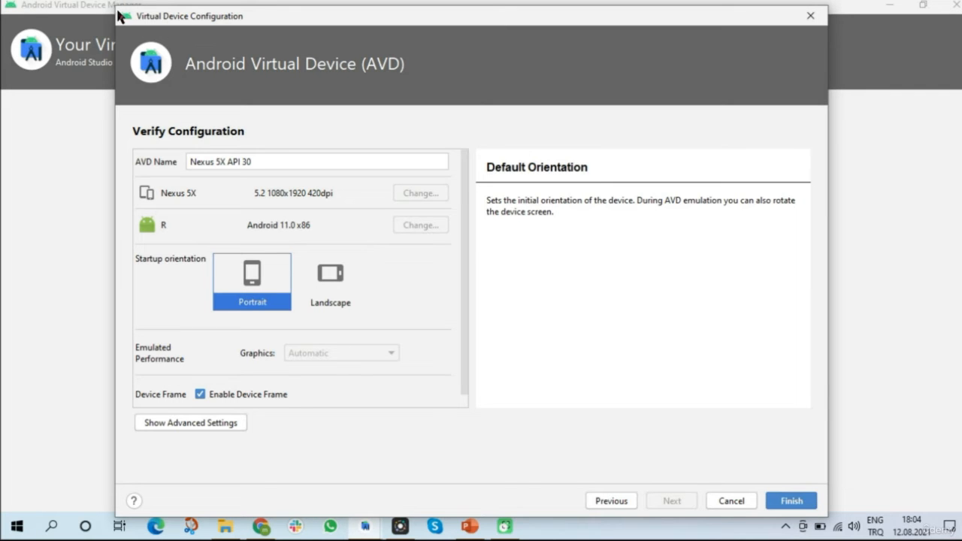
drag(117, 10, 130, 84)
drag(232, 93, 239, 59)
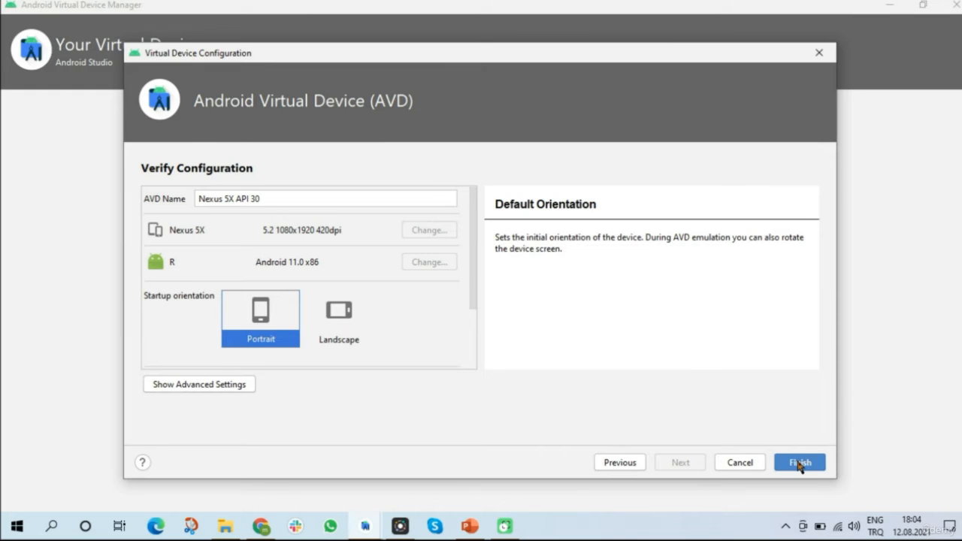
click(800, 463)
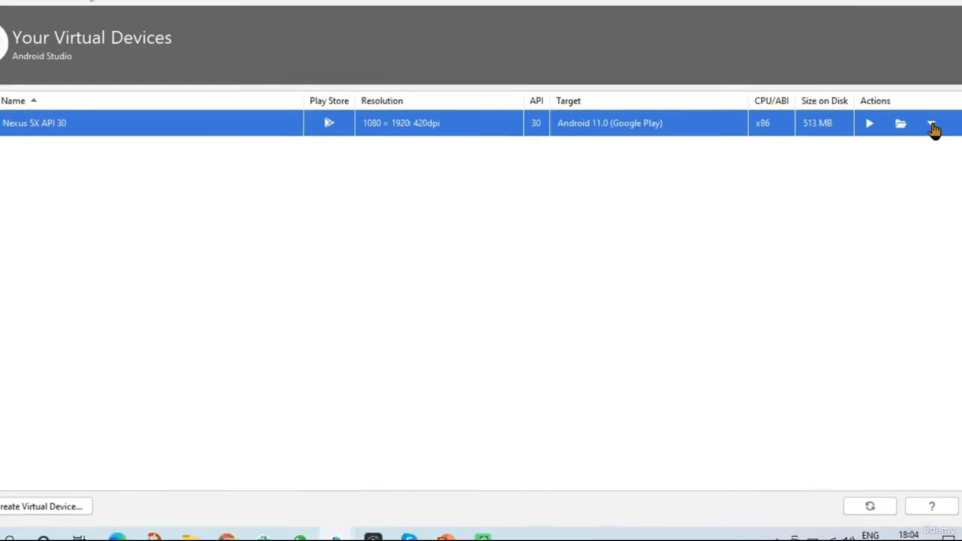
Launch the Nexus 5X API 30 virtual device, minimize the AVD Manager and move the emulator over the code editor.
click(926, 114)
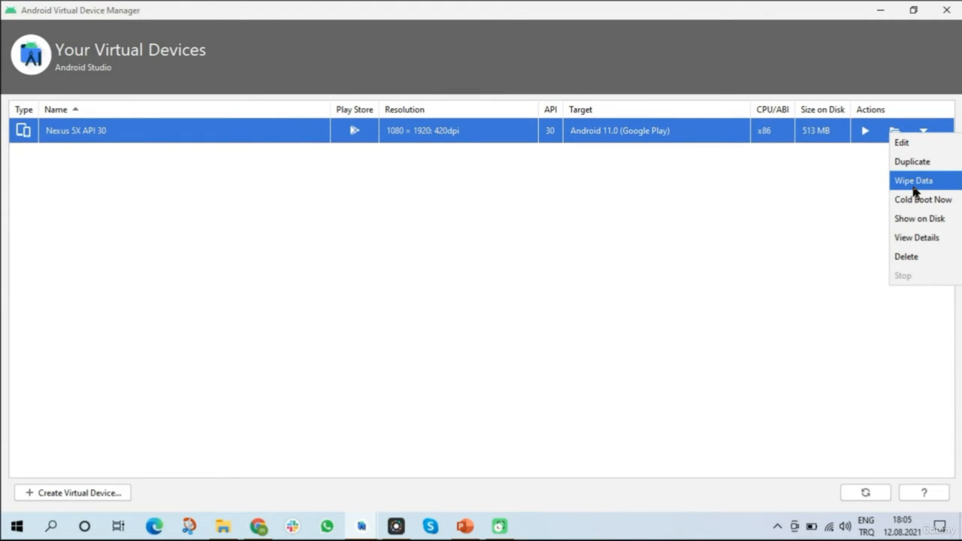
click(594, 185)
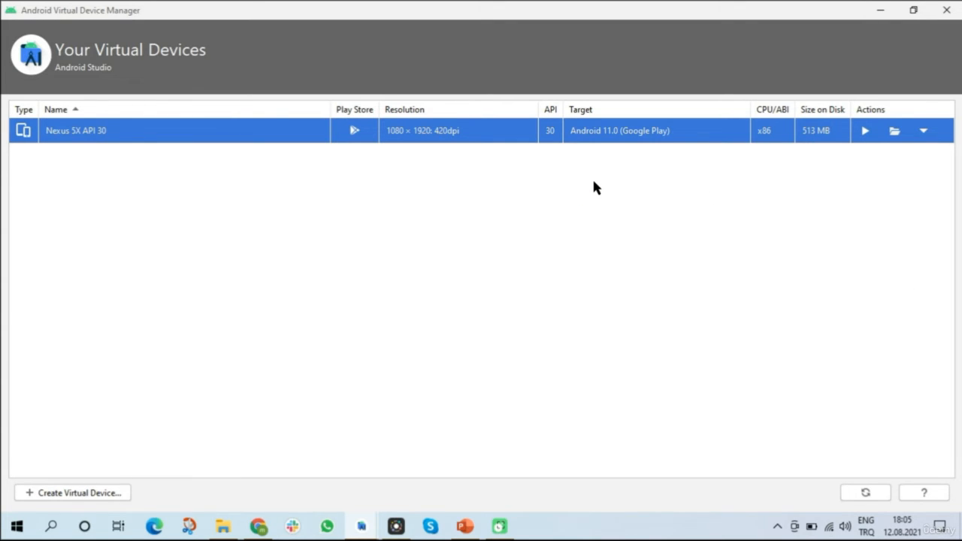
click(867, 134)
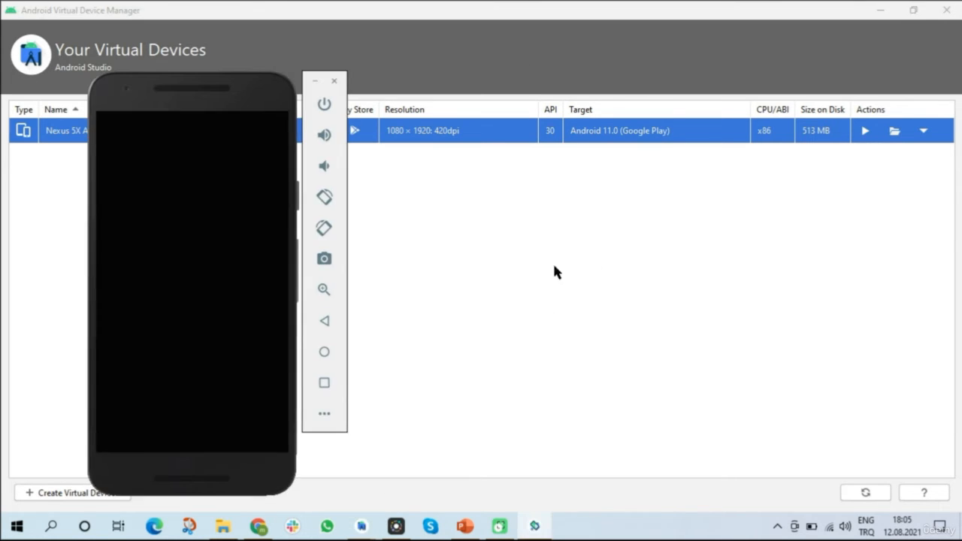
click(880, 9)
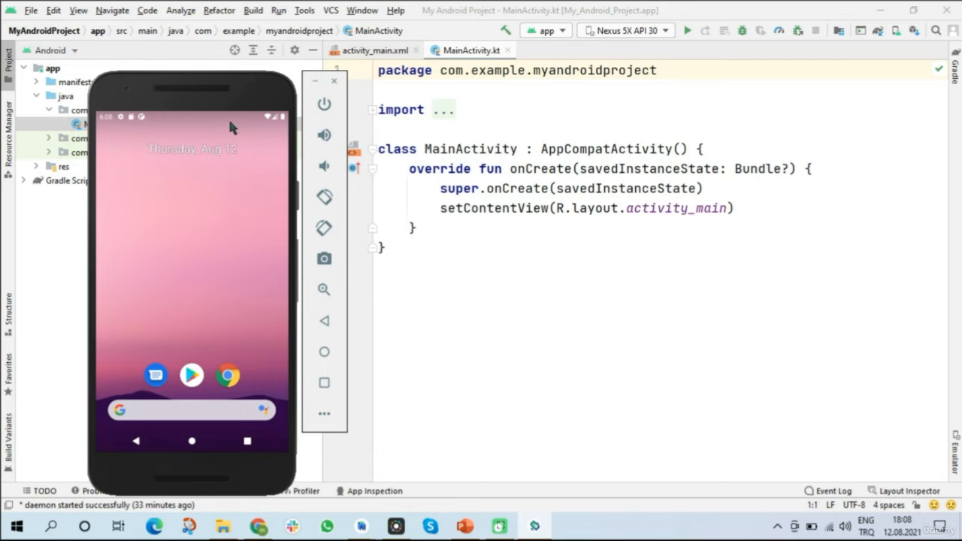
drag(197, 96, 445, 87)
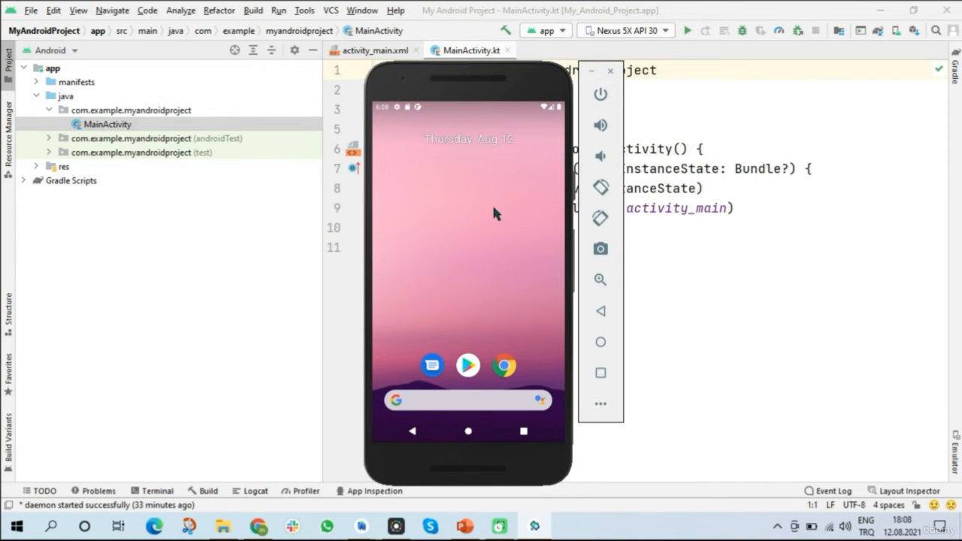
Open the Play Store on the emulator and sign in with the Google account's e-mail and password.
click(468, 364)
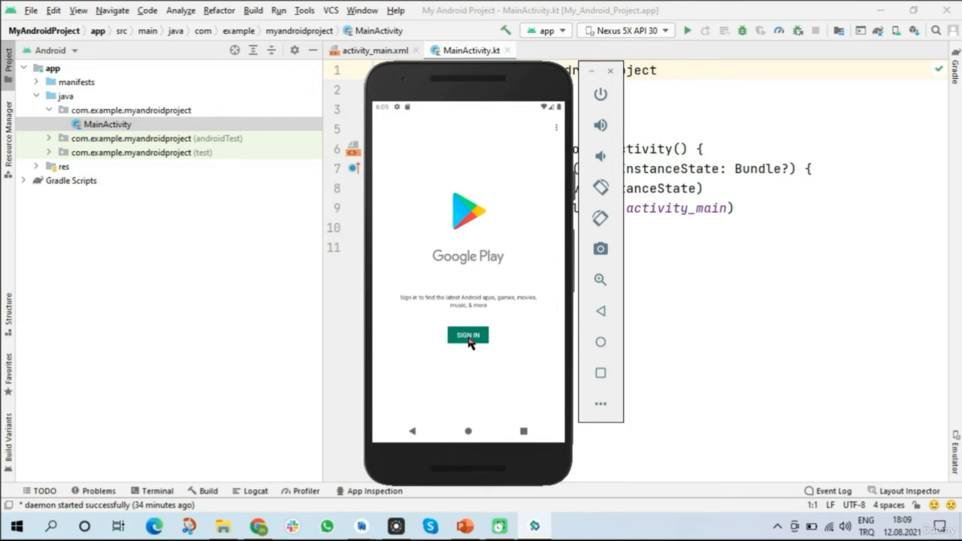
click(468, 336)
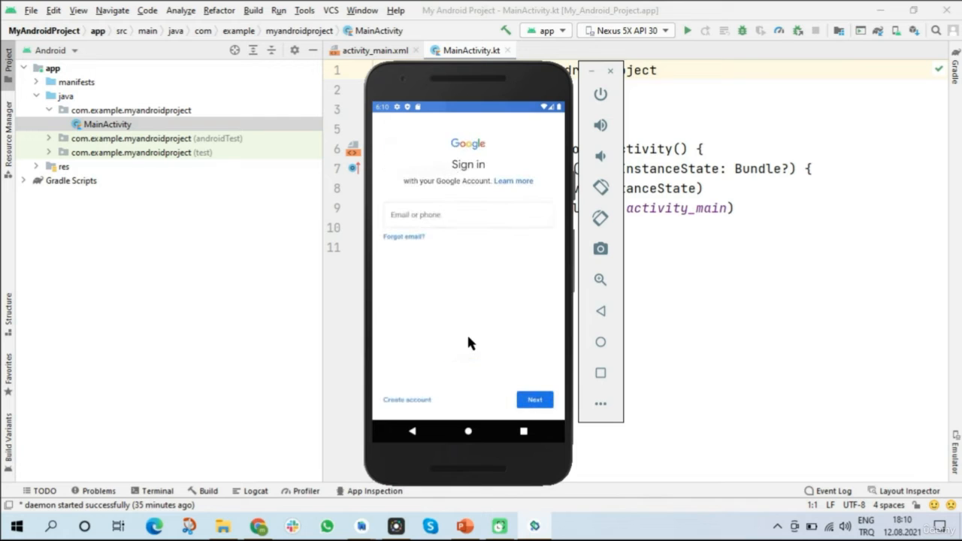
click(453, 218)
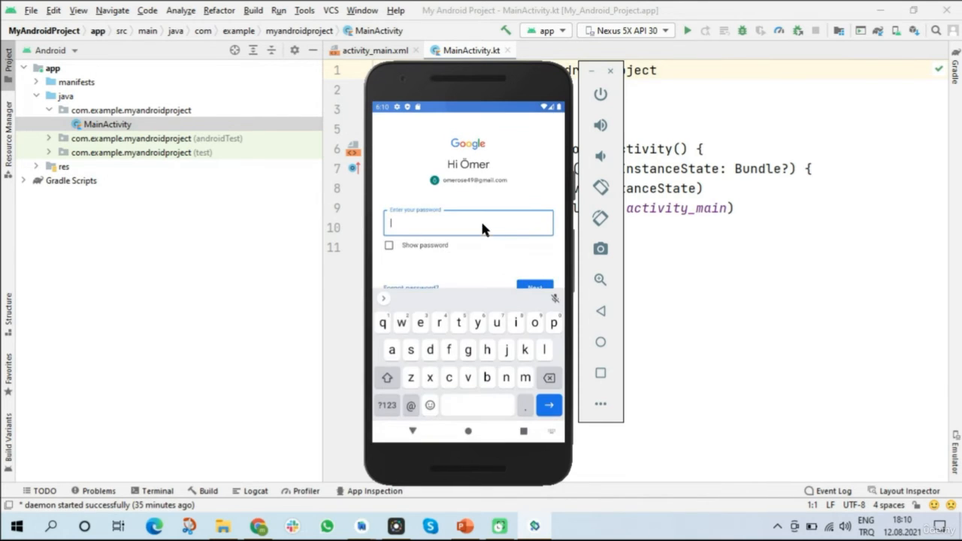
text(E)
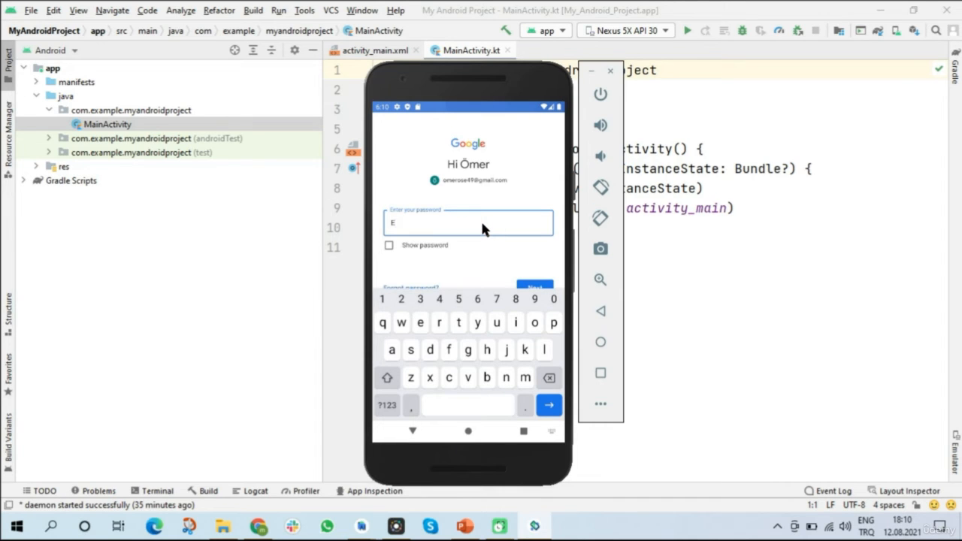
text(•••••••••••1••)
click(413, 432)
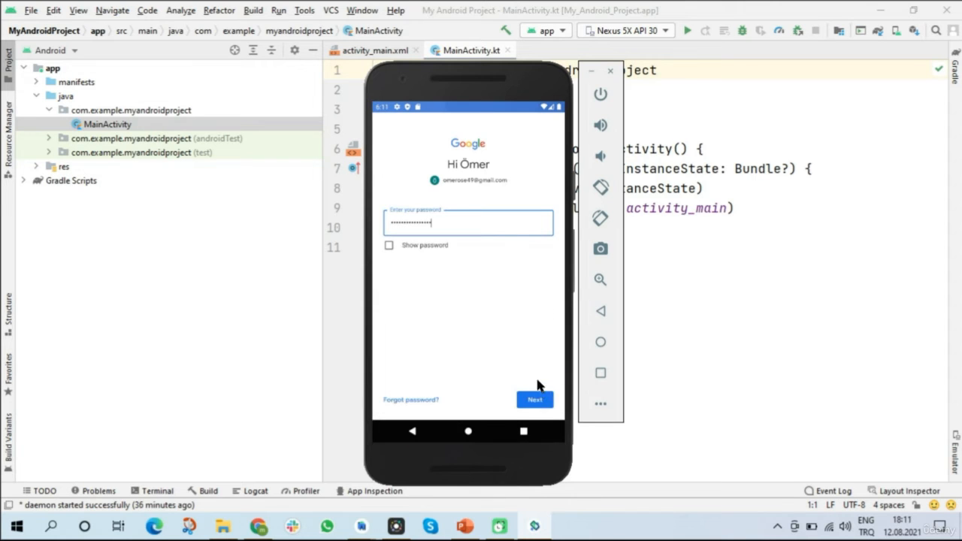
click(535, 401)
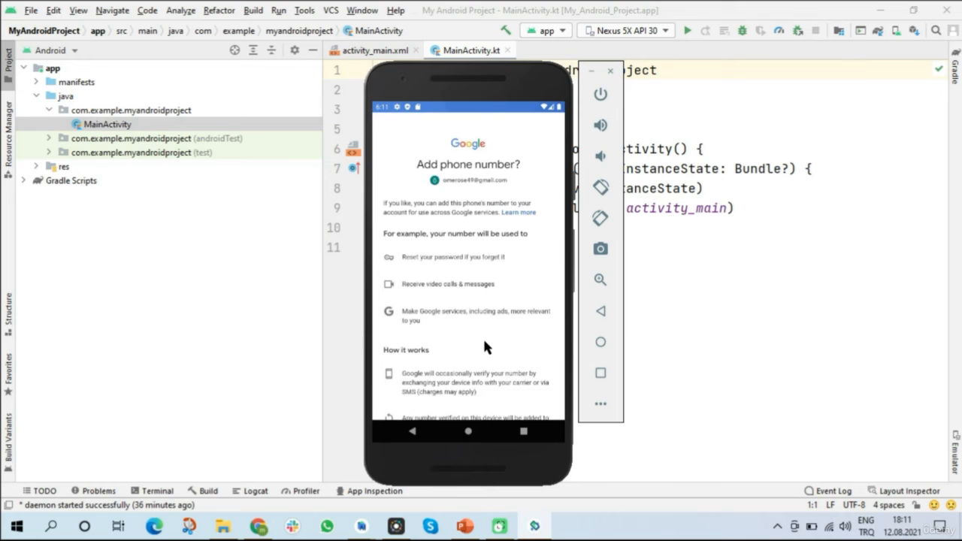
Skip adding a phone number, agree to the Google terms and accept the Google Services settings.
drag(482, 344, 481, 210)
drag(466, 336, 467, 214)
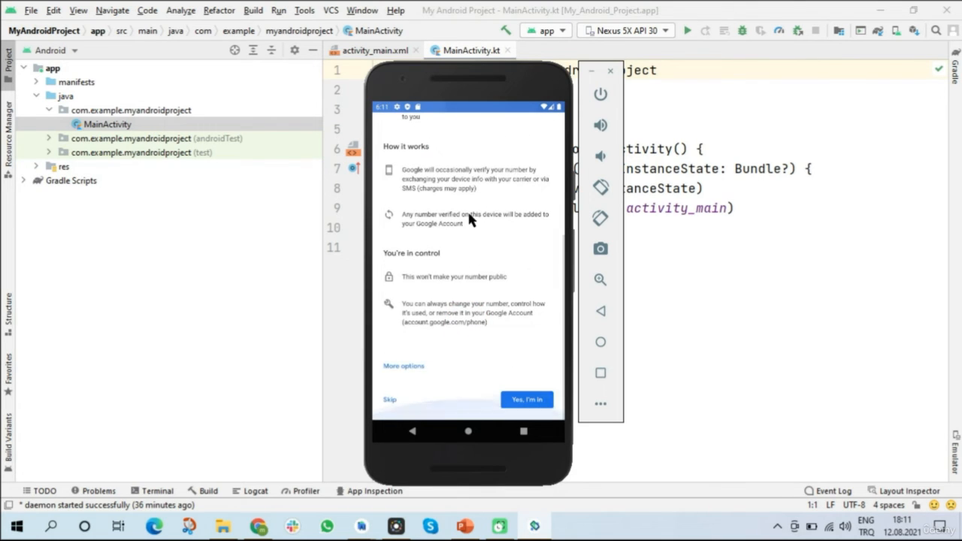
click(392, 404)
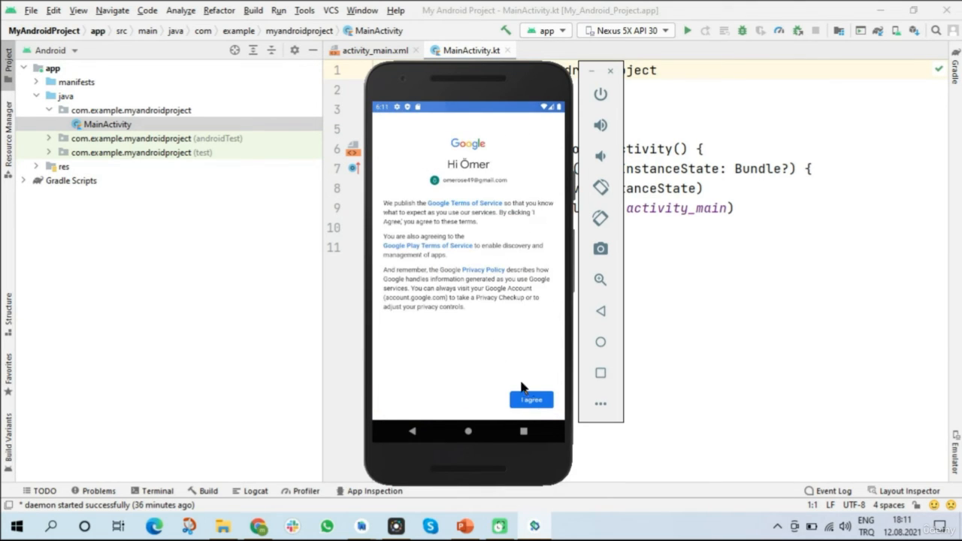
click(533, 401)
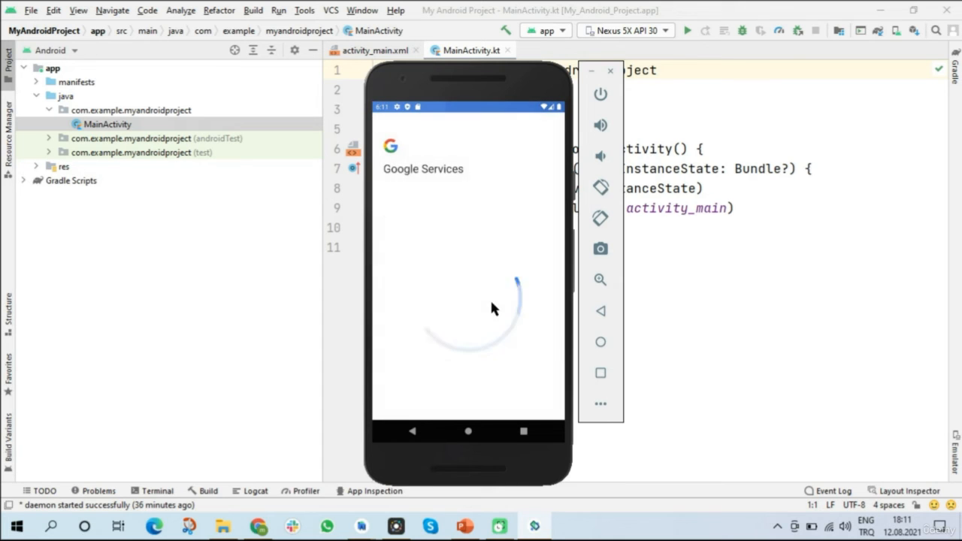
click(535, 404)
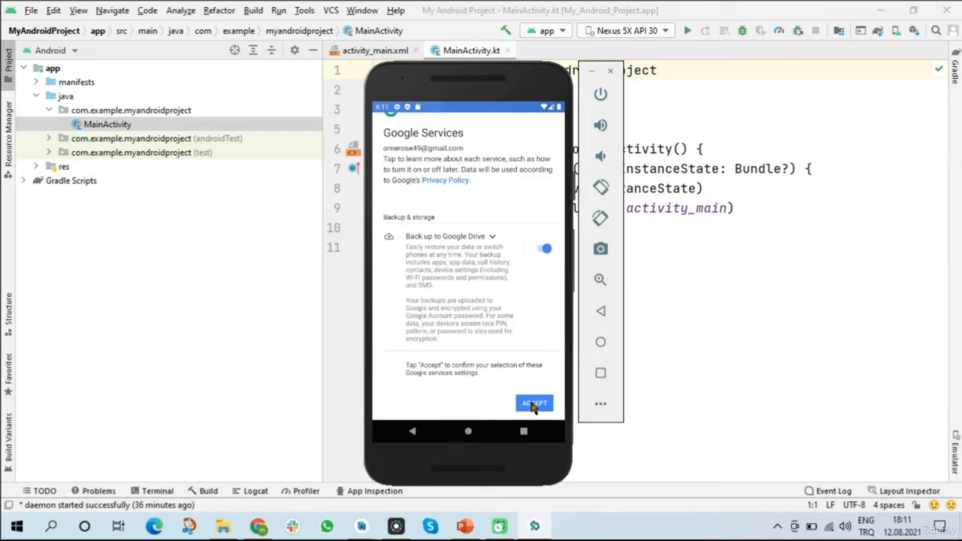
click(533, 404)
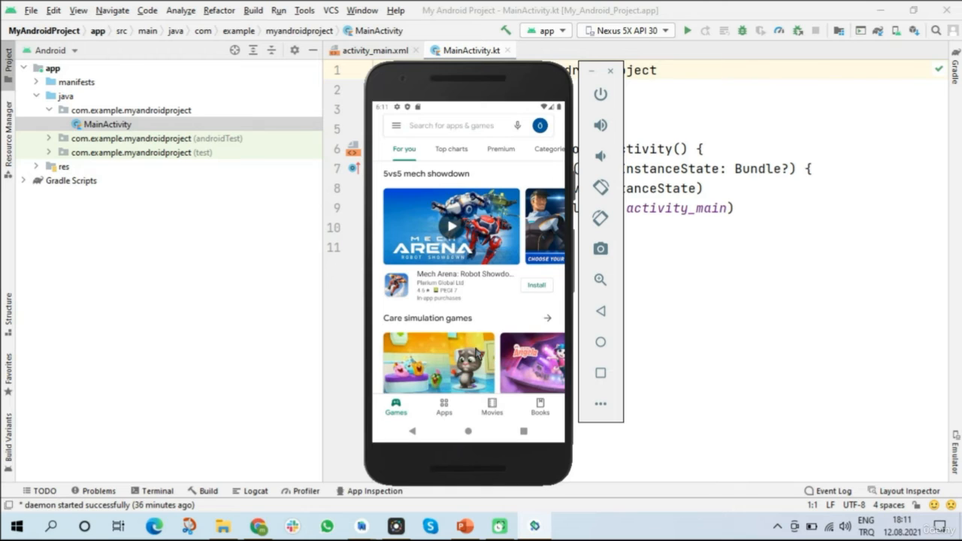
mouse_move(480, 322)
mouse_down()
mouse_move(481, 182)
mouse_move(493, 318)
mouse_up()
click(540, 126)
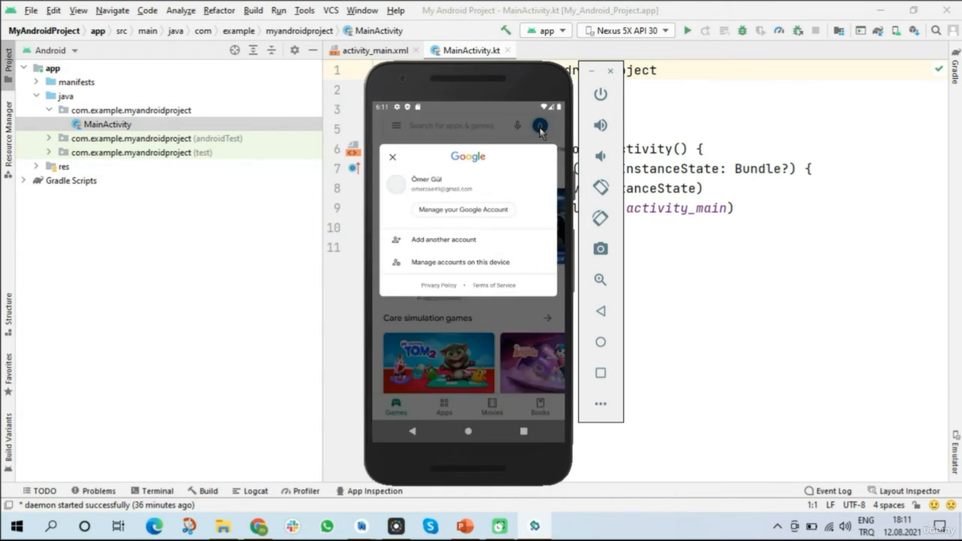
click(393, 157)
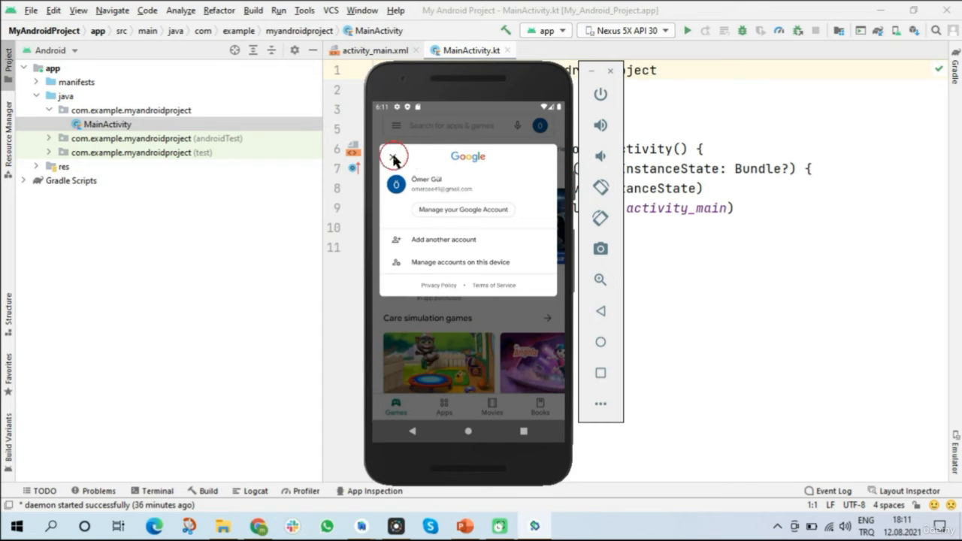
click(395, 126)
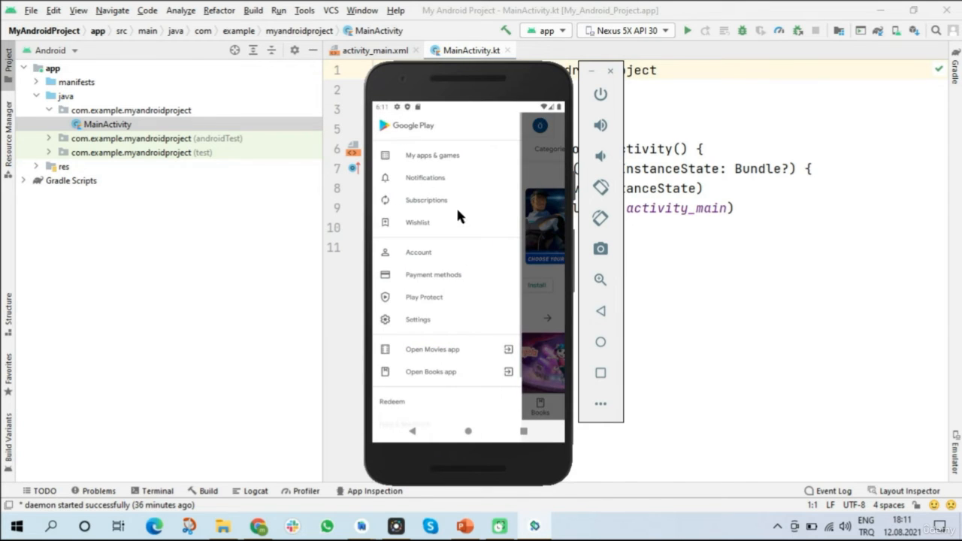
click(446, 161)
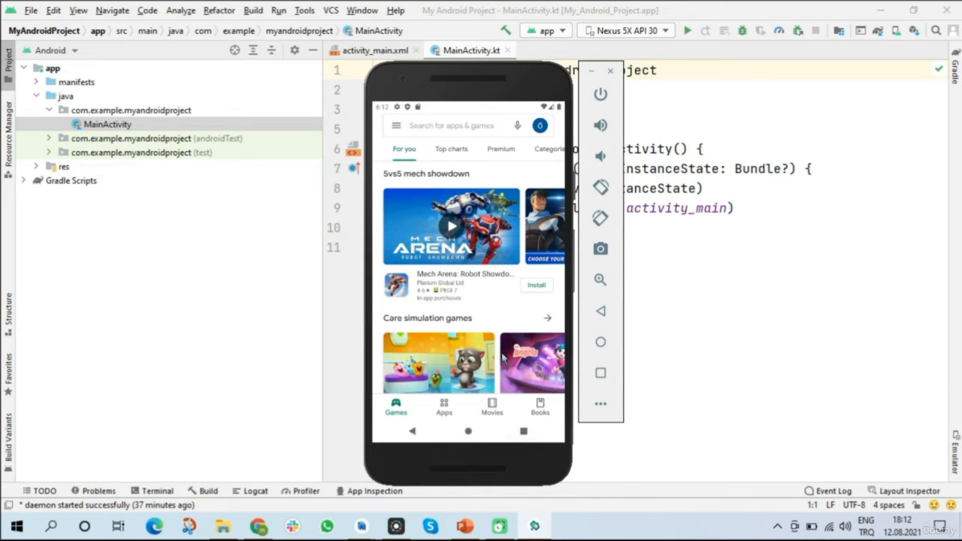
click(524, 432)
drag(487, 319, 492, 180)
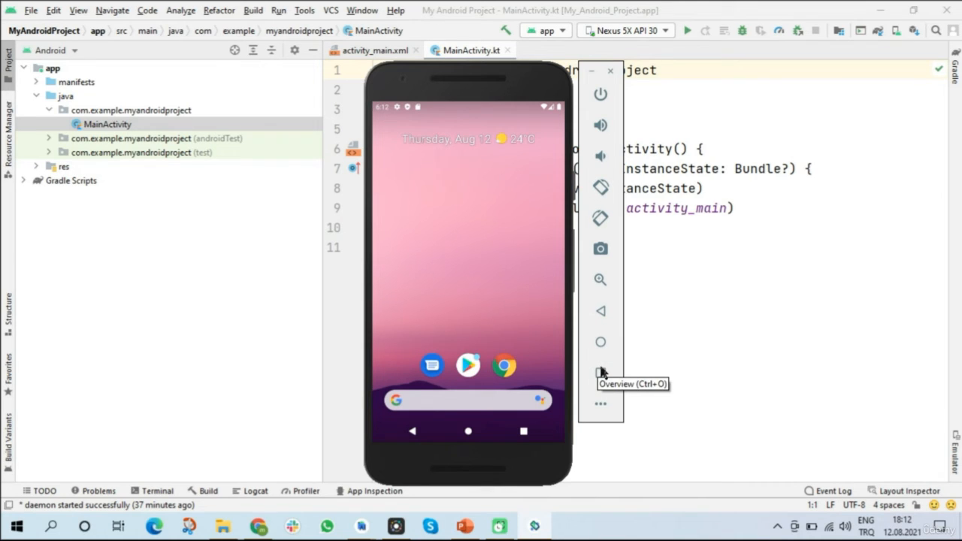
Open the emulator's Extended Controls and arrange that window beside the virtual device so both are fully visible.
click(602, 406)
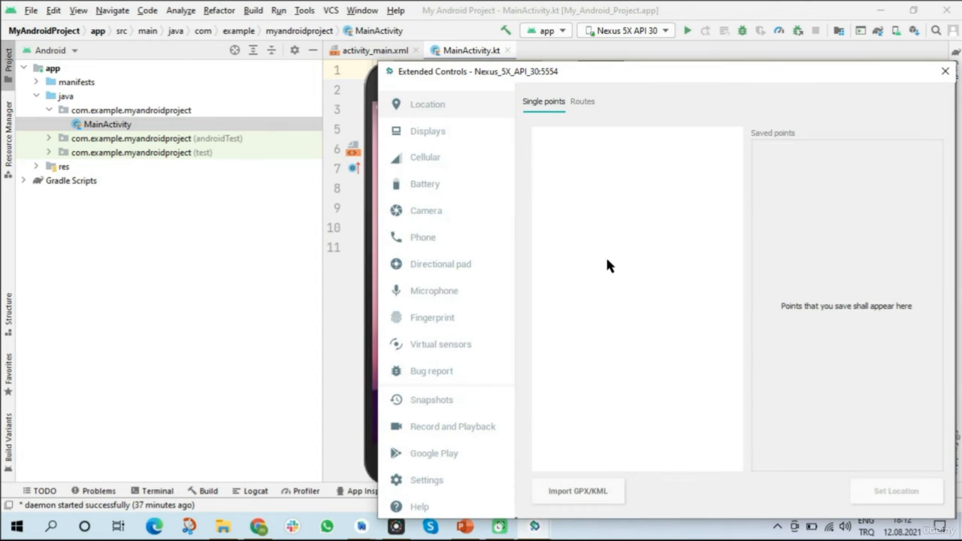
drag(606, 73, 649, 64)
drag(396, 77, 52, 46)
drag(682, 62, 548, 36)
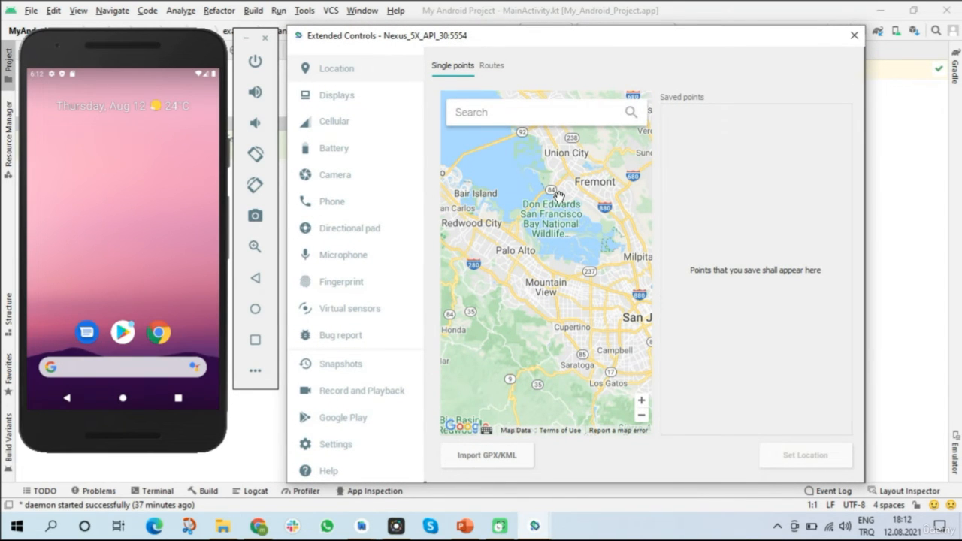
Look through the Cellular, Battery, Camera, Phone and Location settings of the virtual device and close the Extended Controls.
click(336, 123)
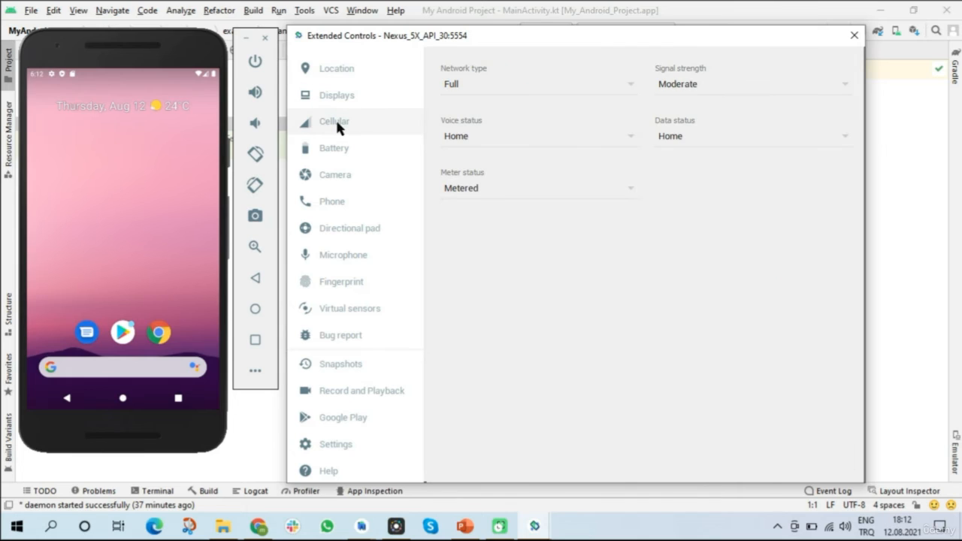
click(338, 147)
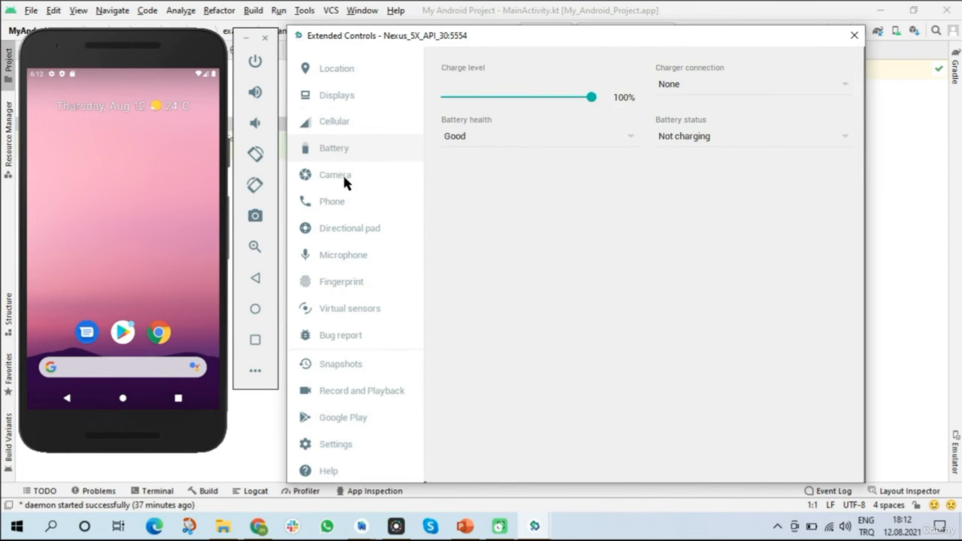
click(343, 177)
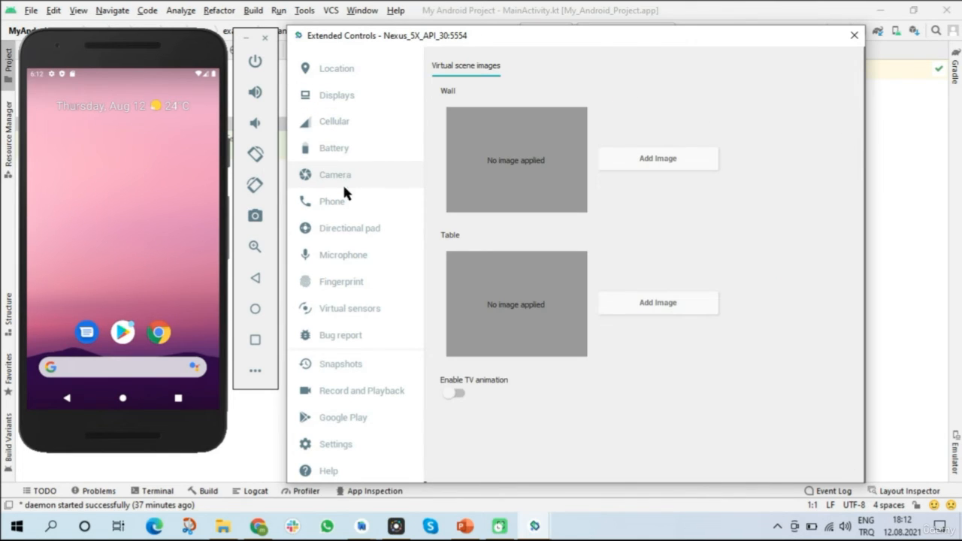
click(343, 200)
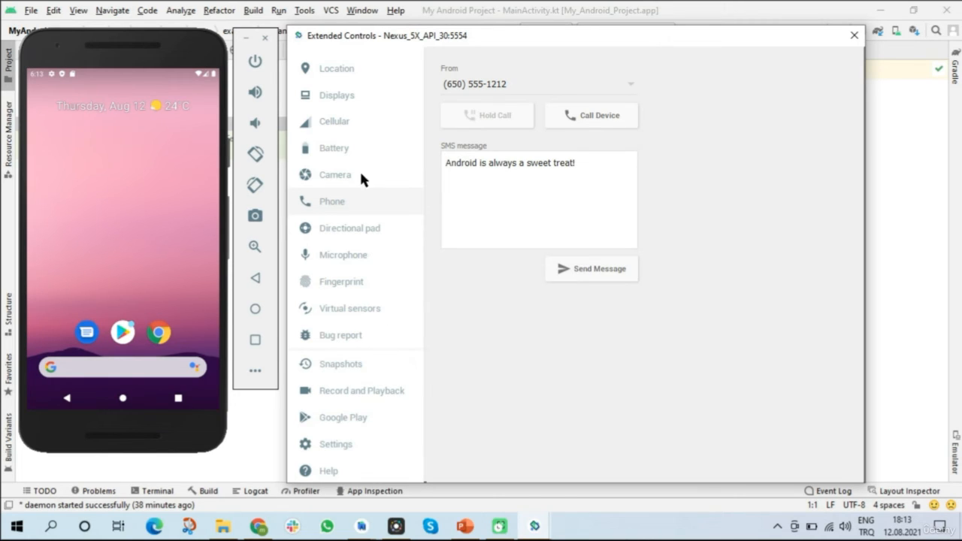
click(339, 68)
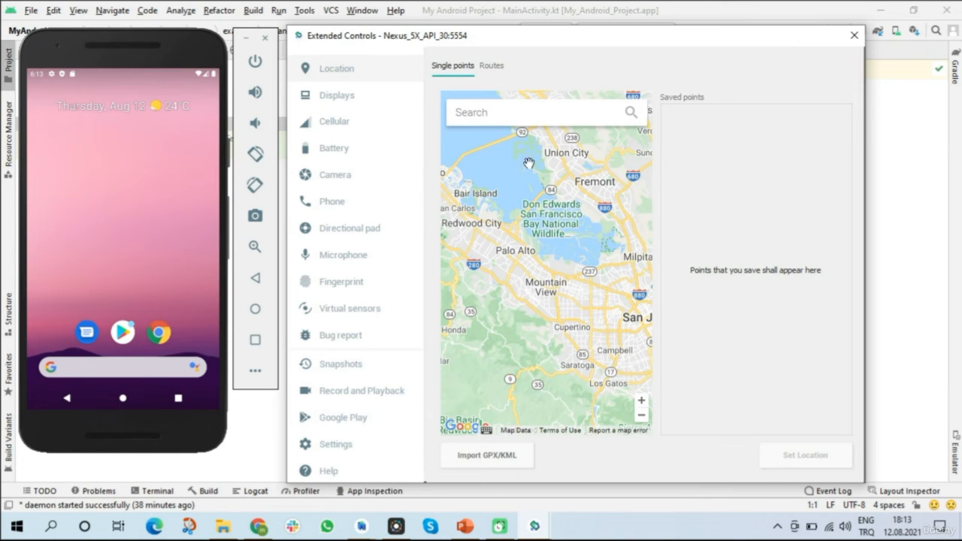
click(856, 36)
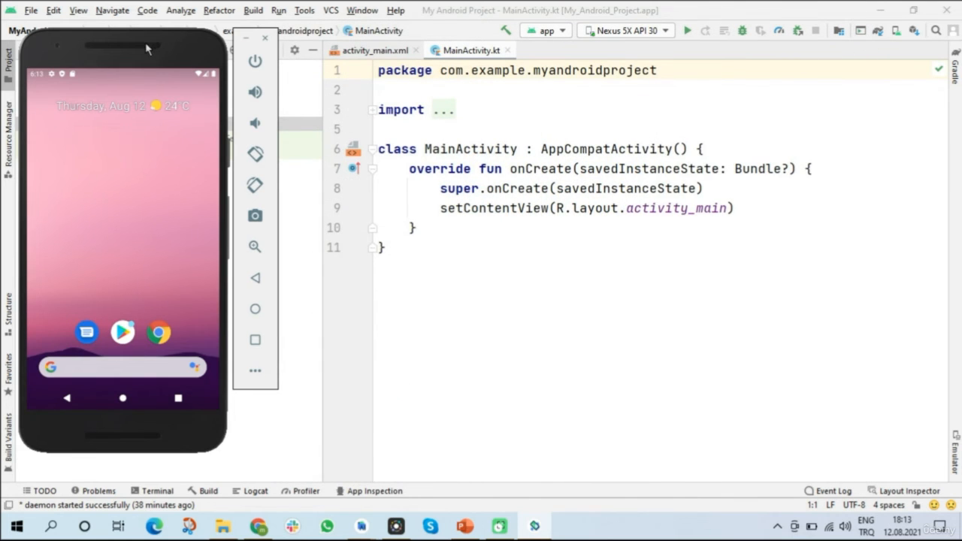
Move the emulator back over the code editor, look at its installed apps in the app drawer and return to the home screen.
drag(145, 43, 527, 72)
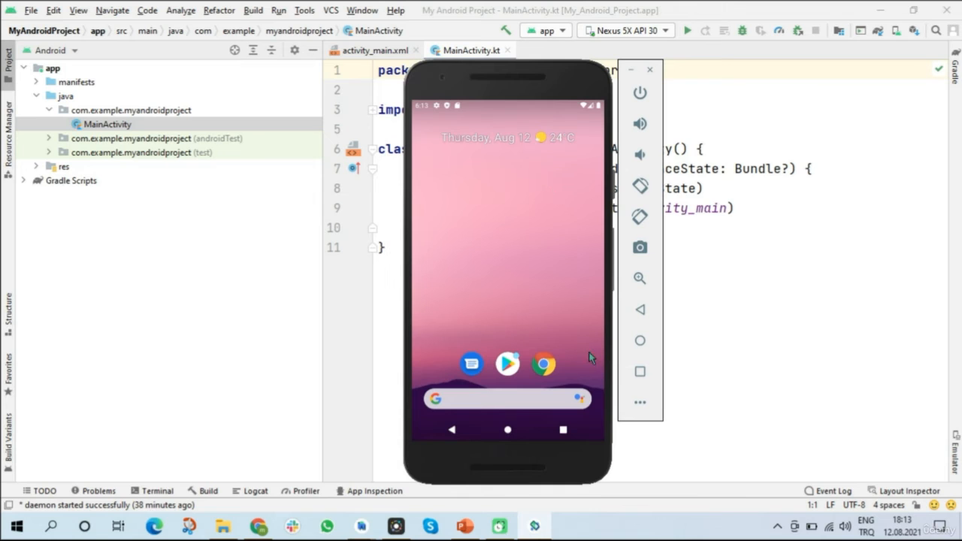
drag(586, 365, 494, 148)
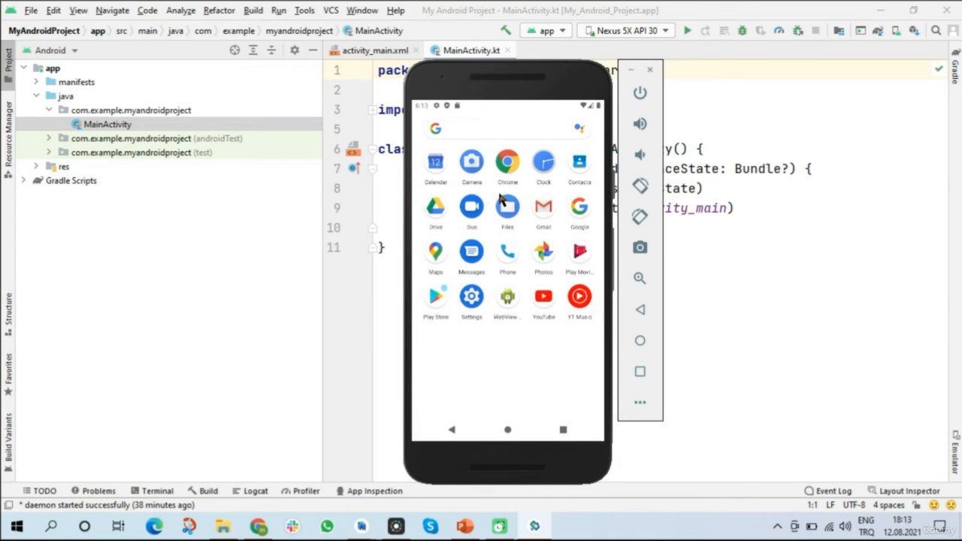
click(454, 430)
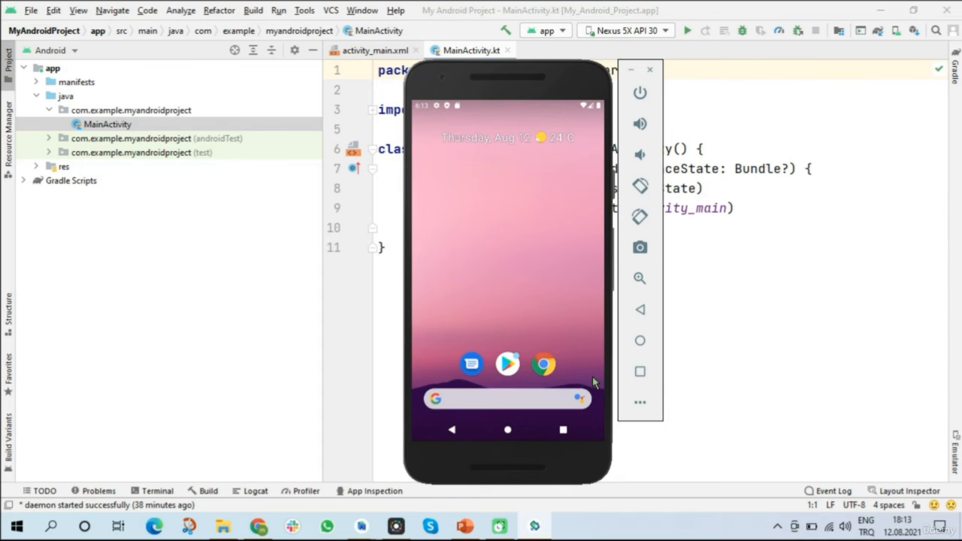
drag(593, 384, 485, 133)
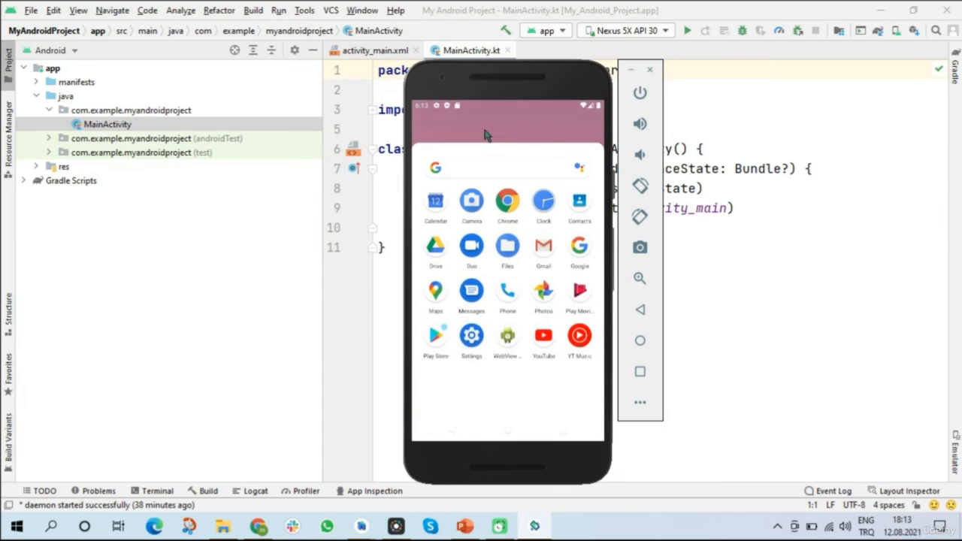
click(454, 423)
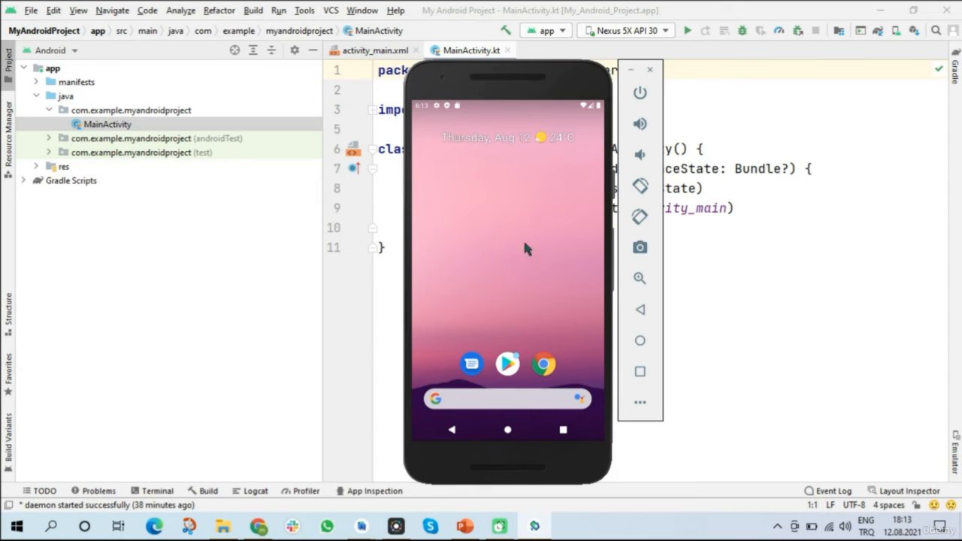
Minimize the emulator, try restoring and minimizing it again, and choose the running Nexus 5X API 30 as the deployment device.
click(630, 70)
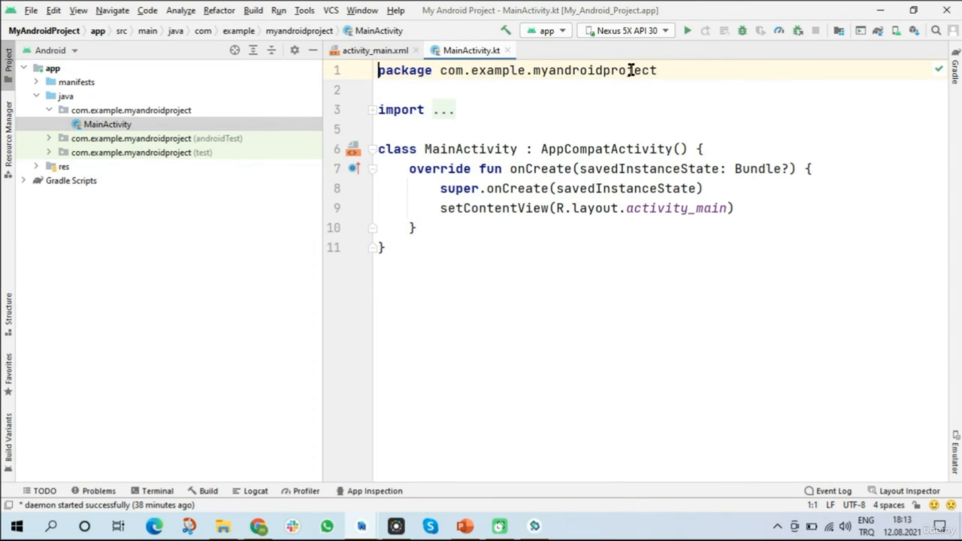
click(536, 526)
click(629, 68)
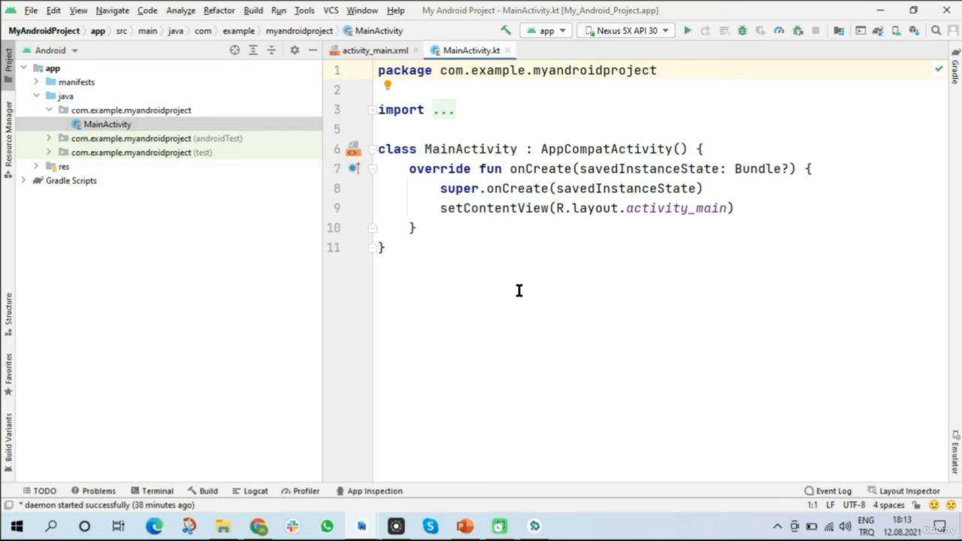
click(665, 31)
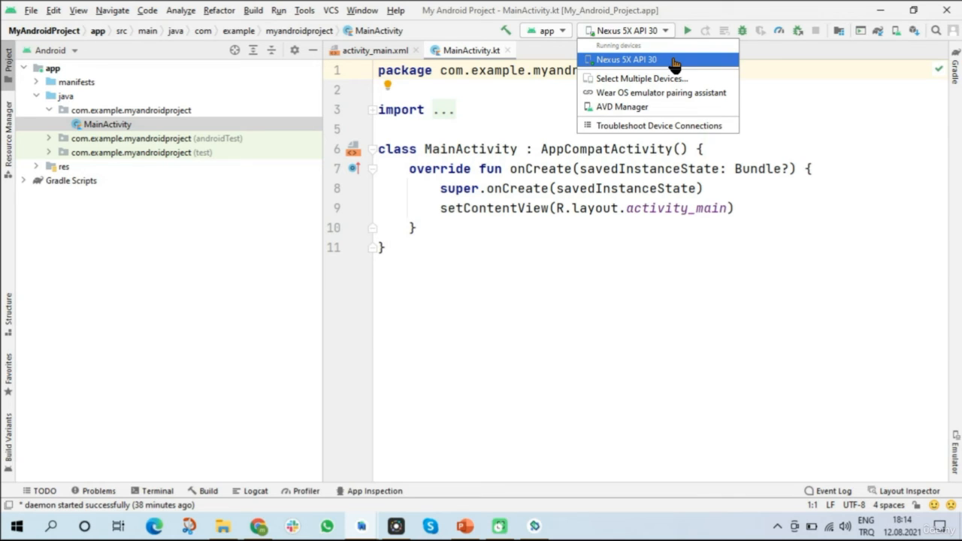
click(674, 62)
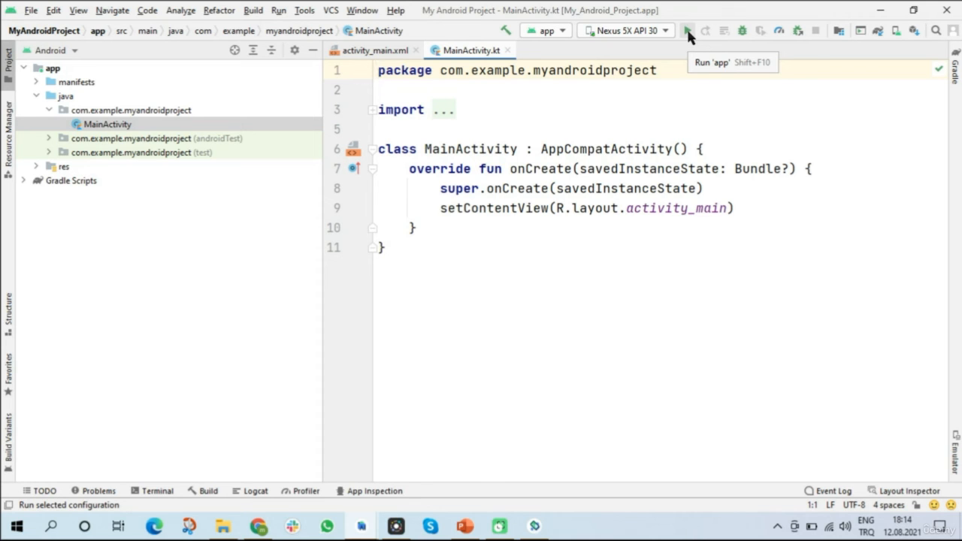
Hide the project tree, open activity_main.xml in the design view and show the system UI in the layout preview.
click(313, 49)
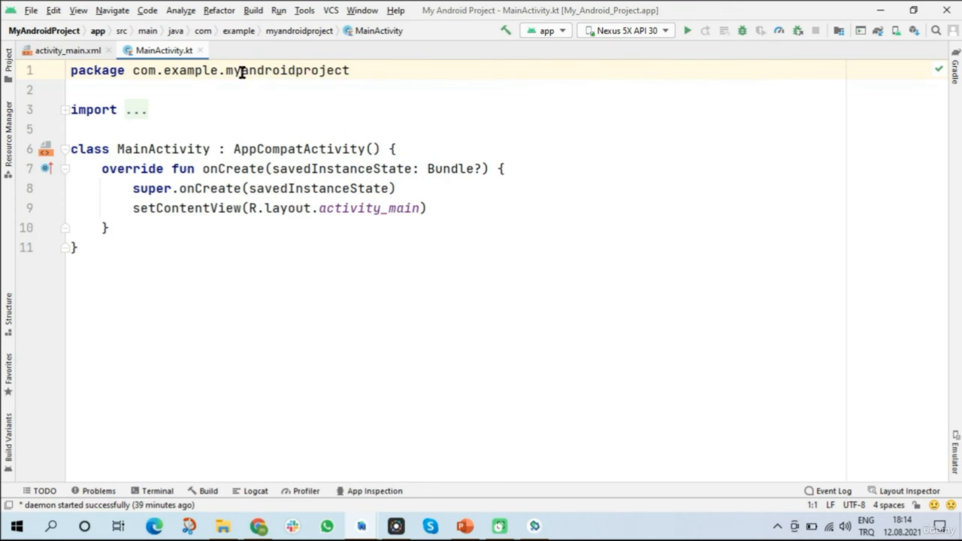
click(67, 50)
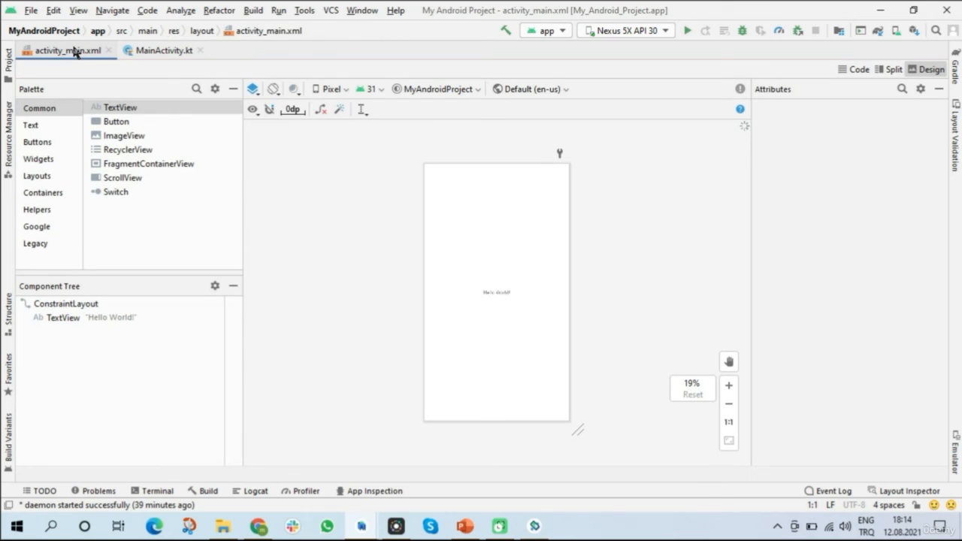
click(255, 111)
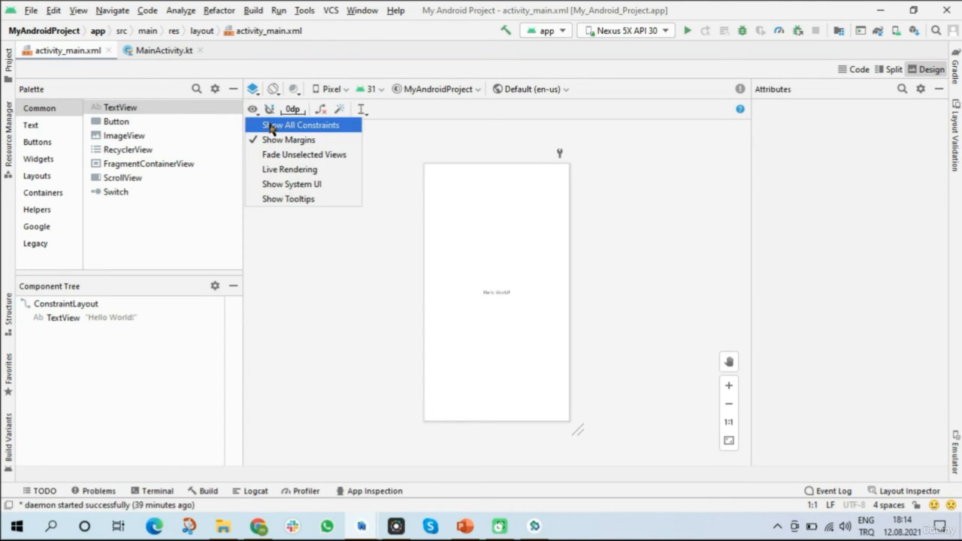
click(293, 188)
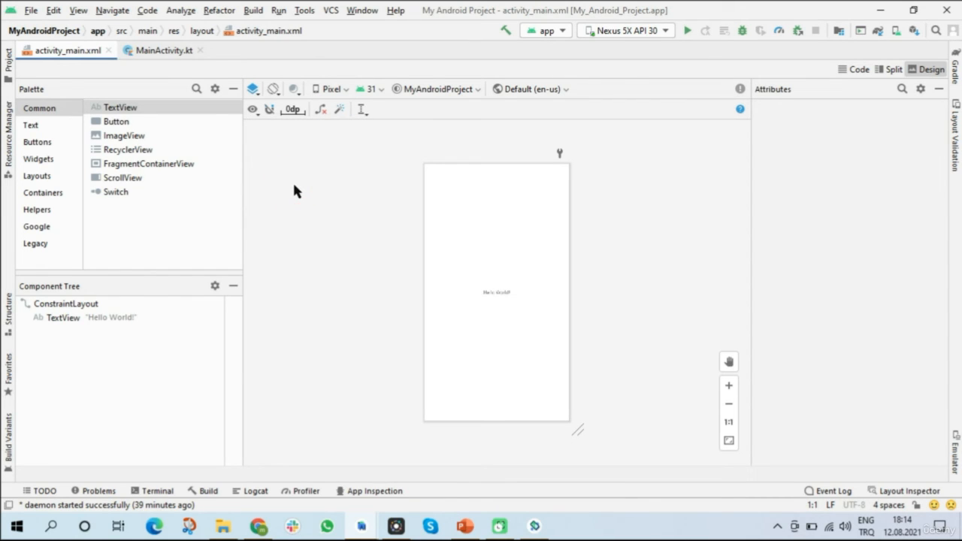
click(729, 386)
drag(749, 353, 745, 321)
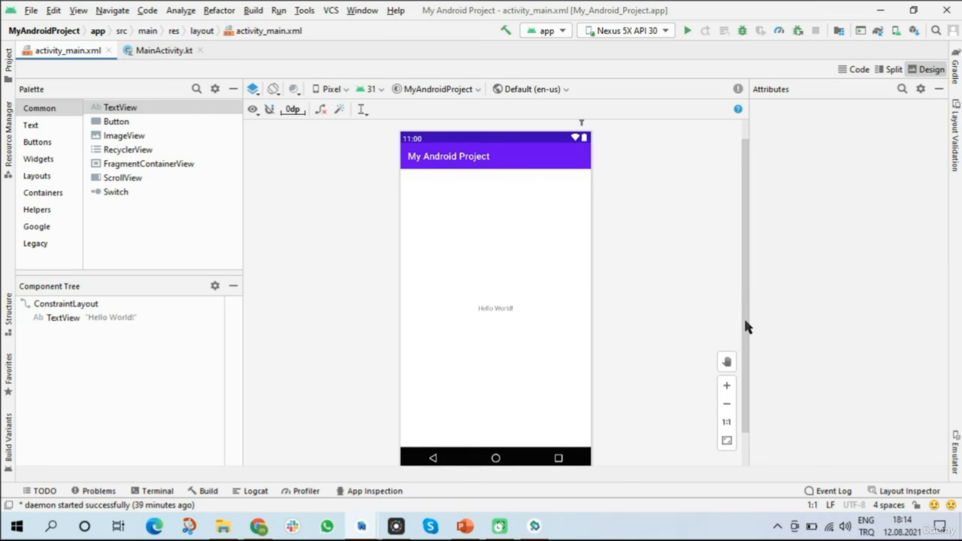
Delete the "Hello World!" TextView from the ConstraintLayout.
click(76, 319)
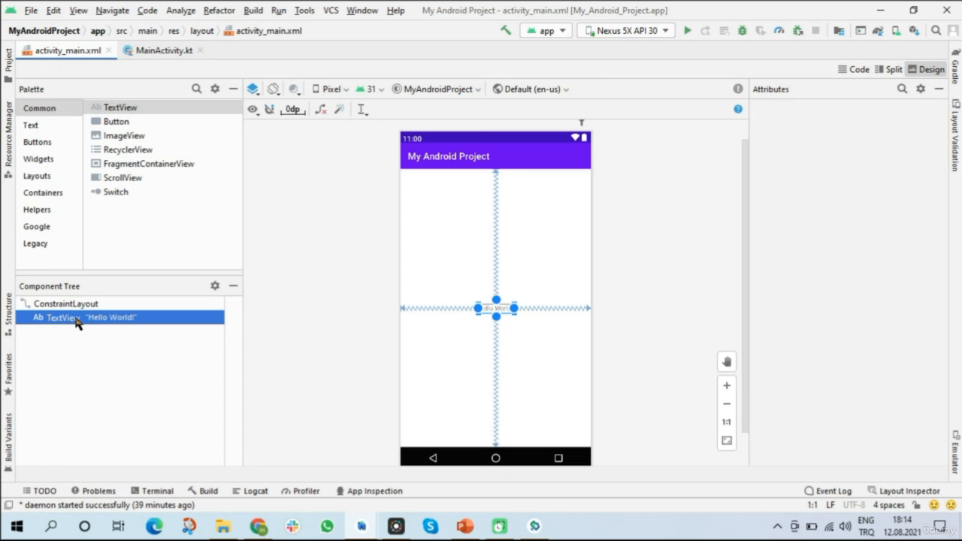
right_click(78, 323)
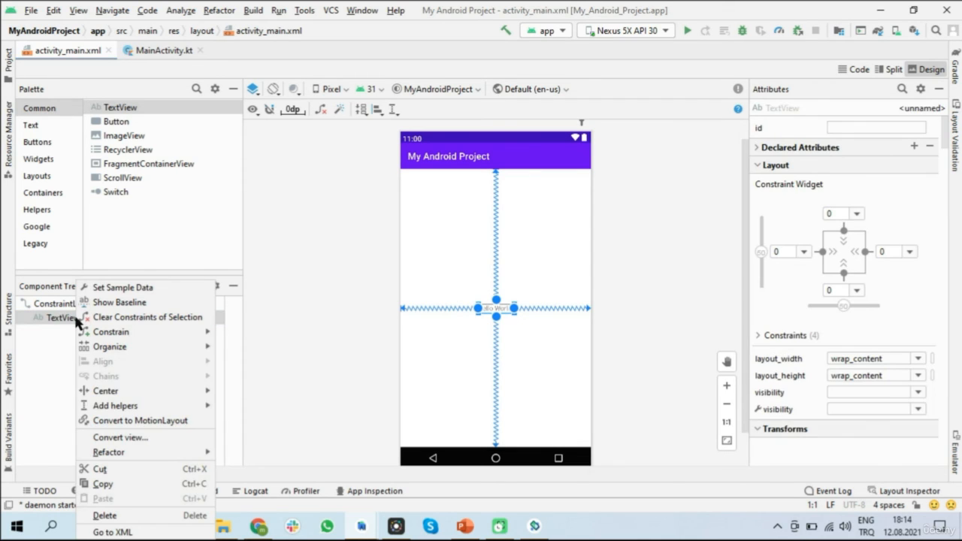
click(111, 517)
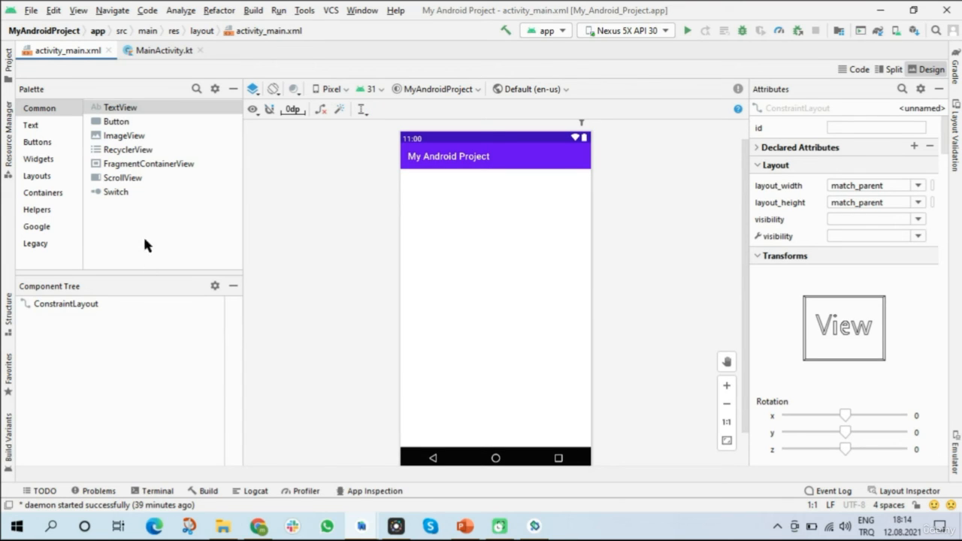
Add a Button widget to the layout and position it near the middle of the phone screen.
click(115, 123)
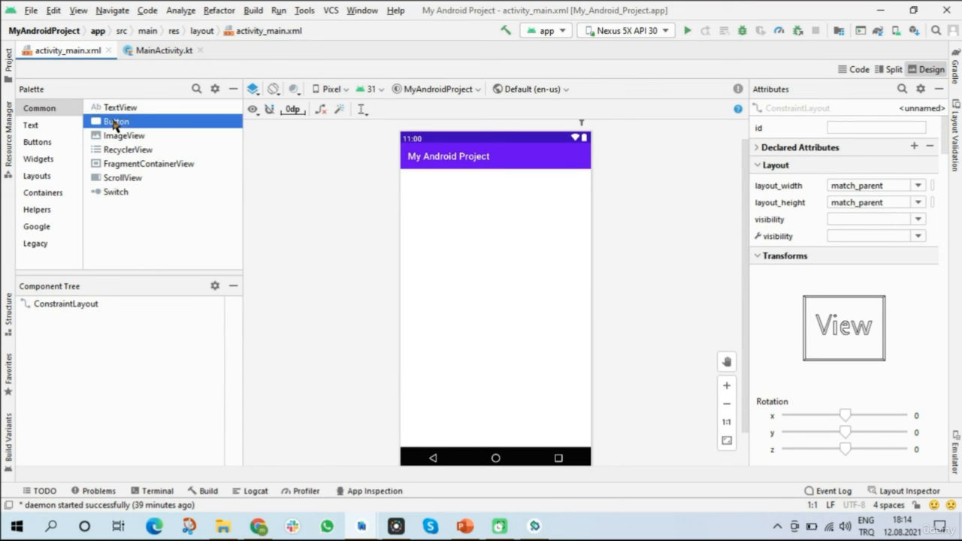
drag(115, 124, 496, 287)
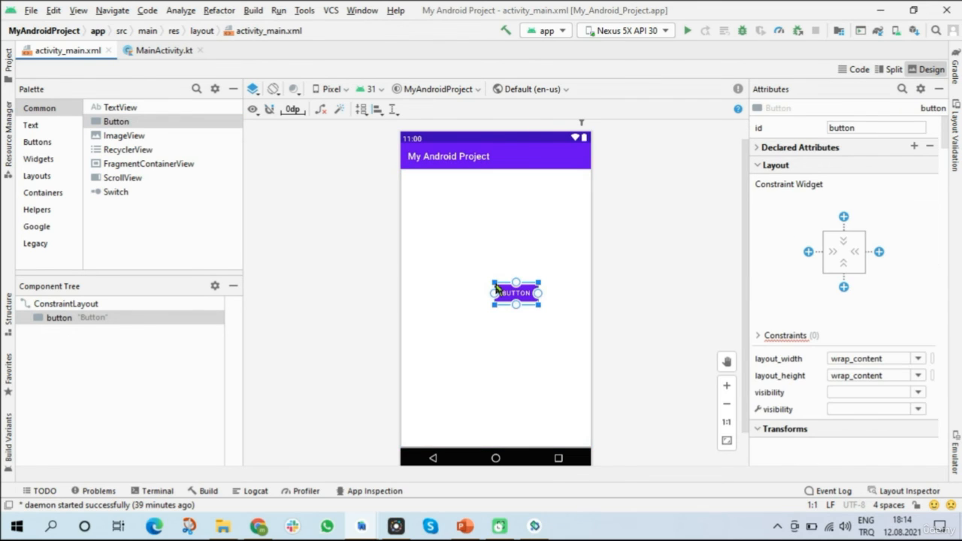
drag(509, 299, 486, 286)
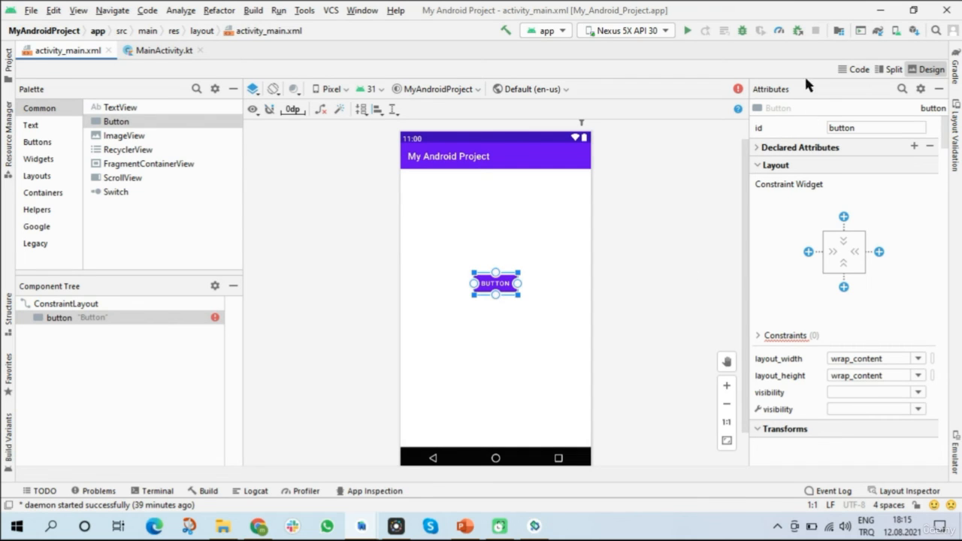
Set the button's layout_width to 300dp and move the widened button back to the horizontal centre of the screen.
scroll(883, 253, down, 3)
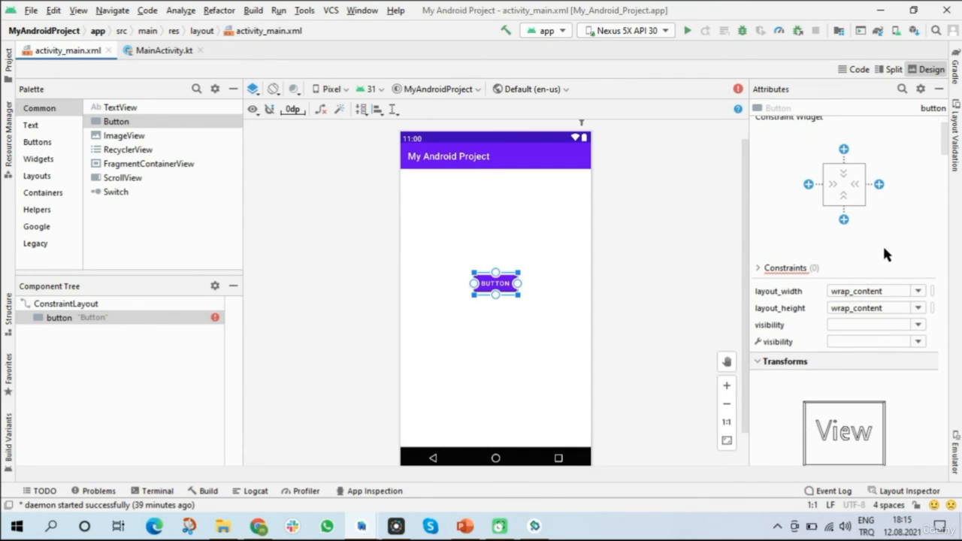
scroll(884, 254, down, 3)
click(887, 223)
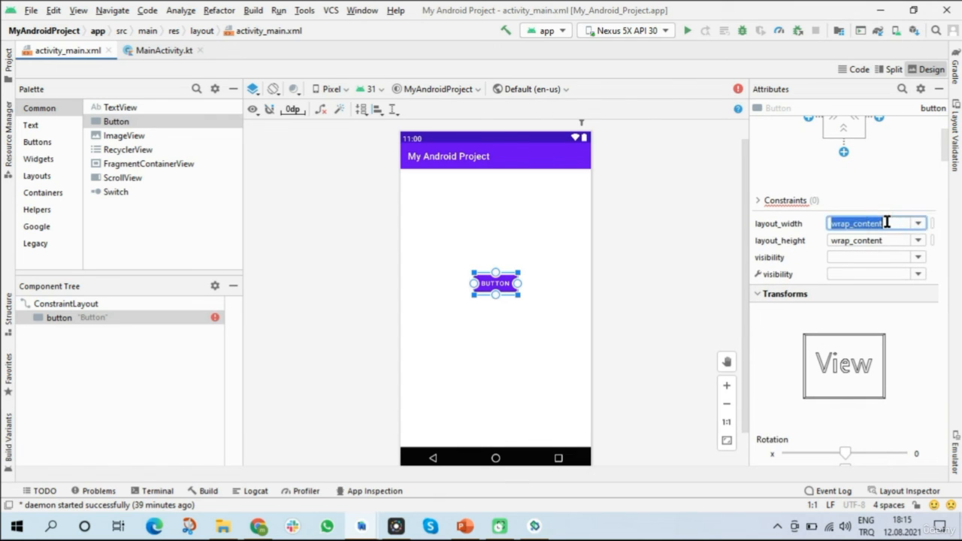
text(300)
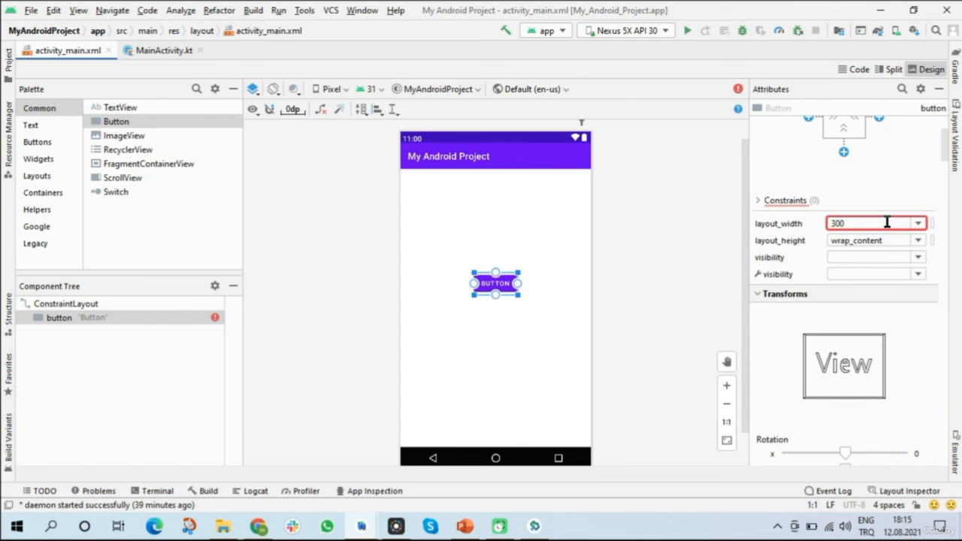
text(dp)
key(Return)
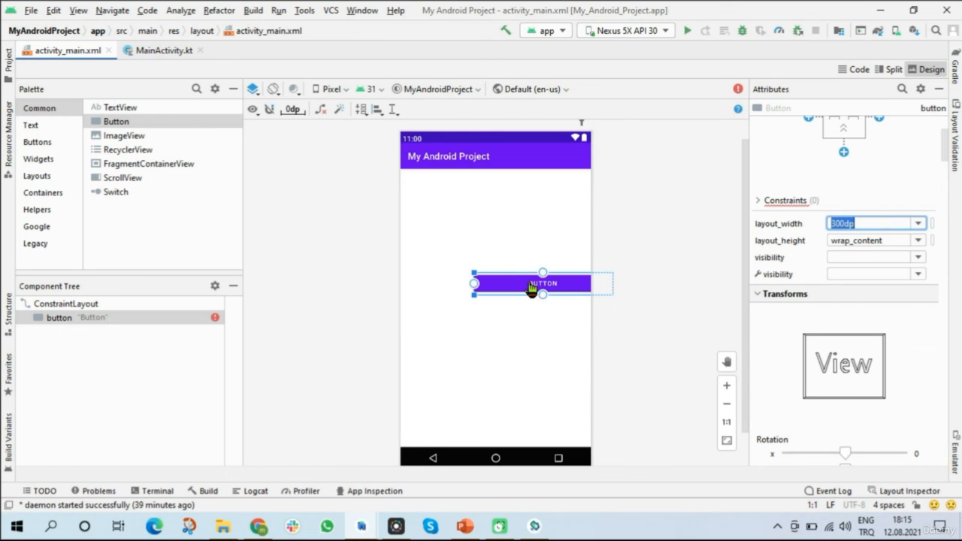
drag(531, 288, 489, 294)
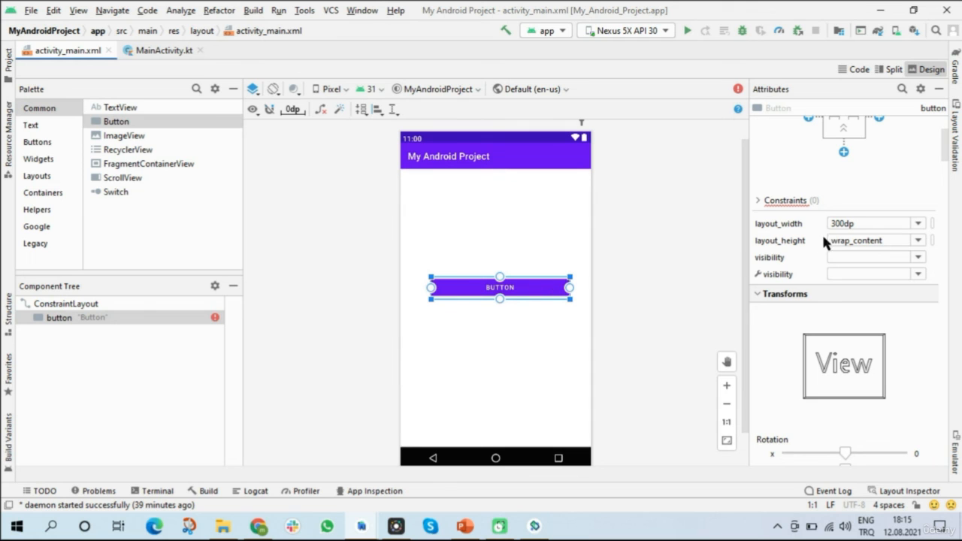
Set the button's backgroundTint to the design_default_color_error colour resource.
scroll(823, 238, down, 10)
scroll(823, 238, down, 5)
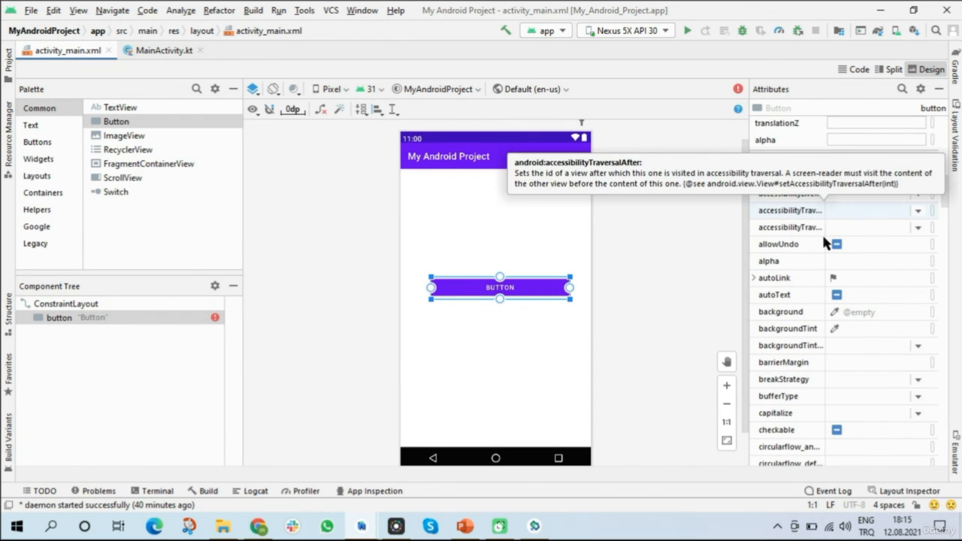
scroll(826, 242, down, 2)
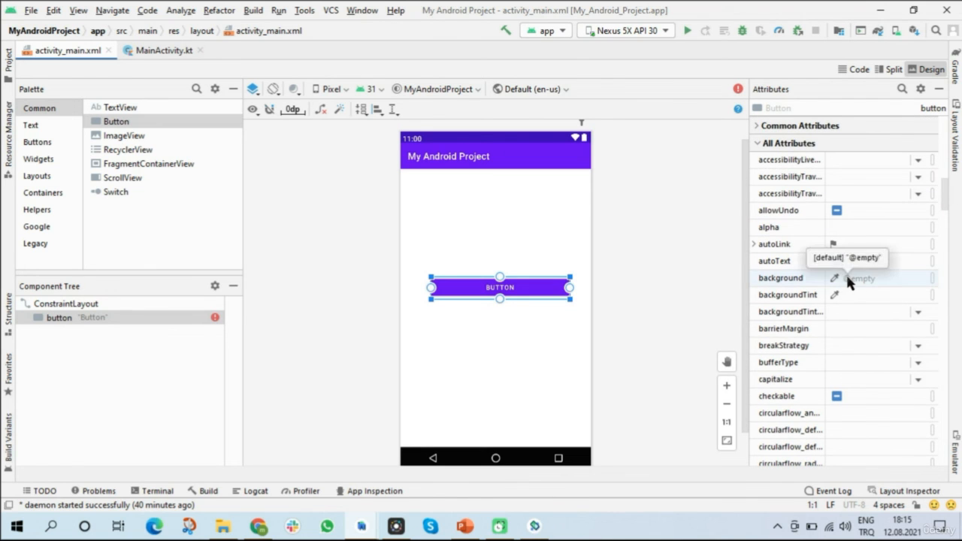
click(932, 300)
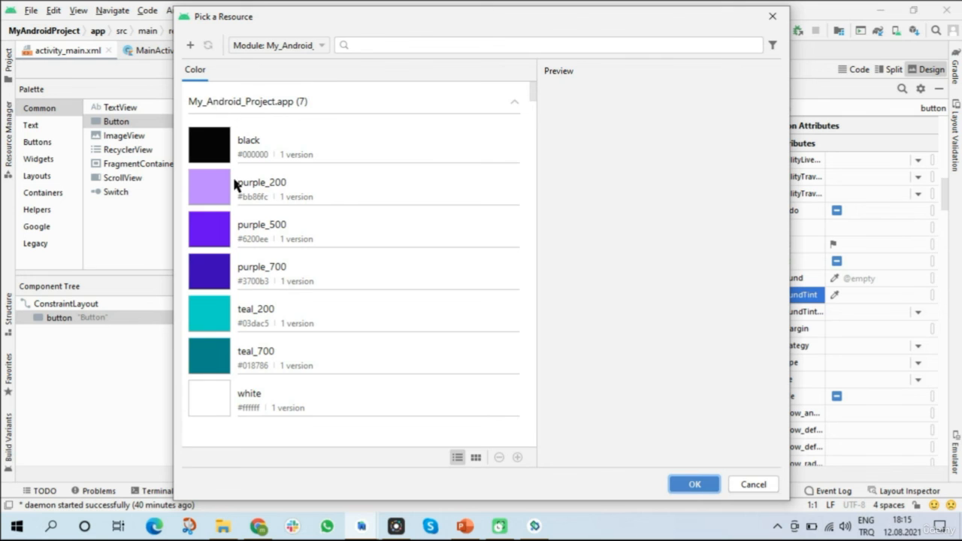
scroll(276, 239, down, 5)
scroll(277, 244, down, 4)
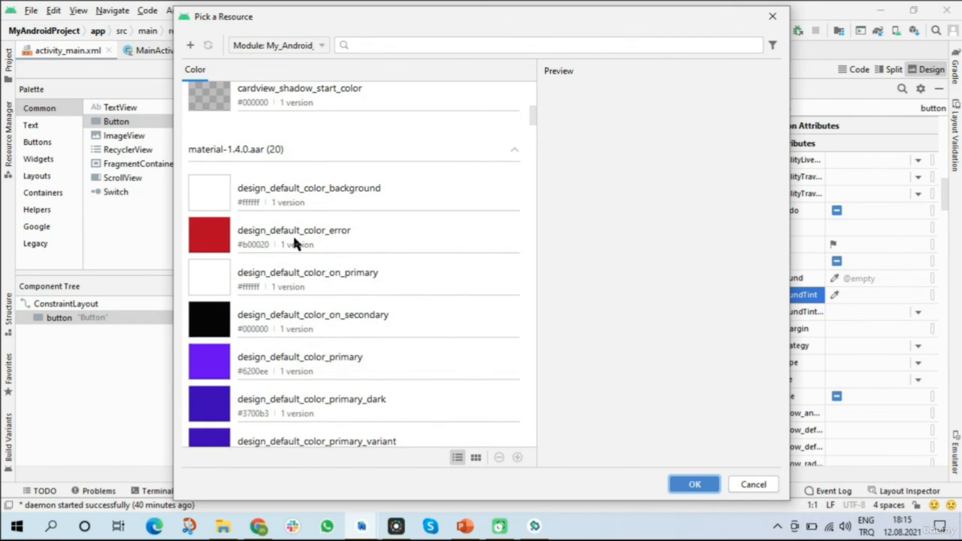
click(293, 234)
click(683, 490)
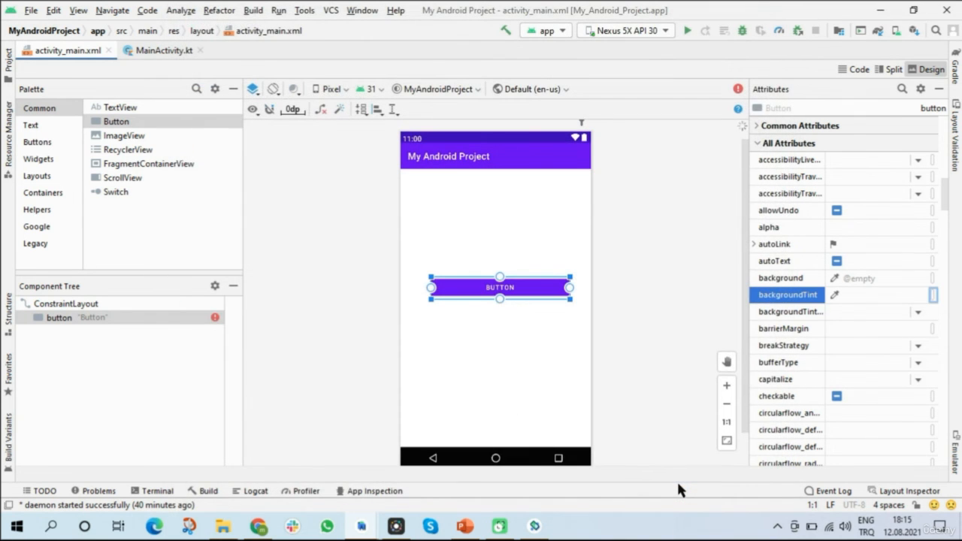
Change the button's text attribute to "Hello World".
scroll(873, 241, down, 10)
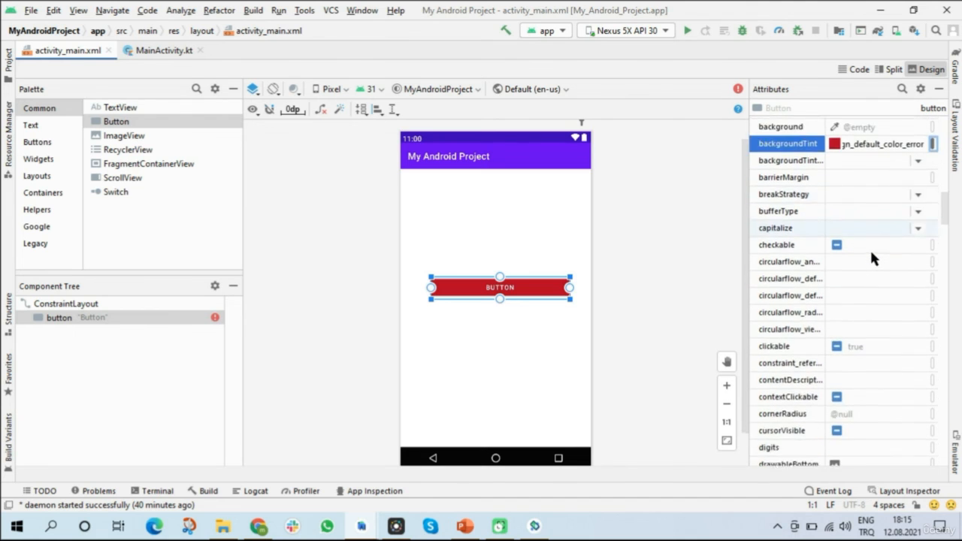
scroll(870, 248, down, 10)
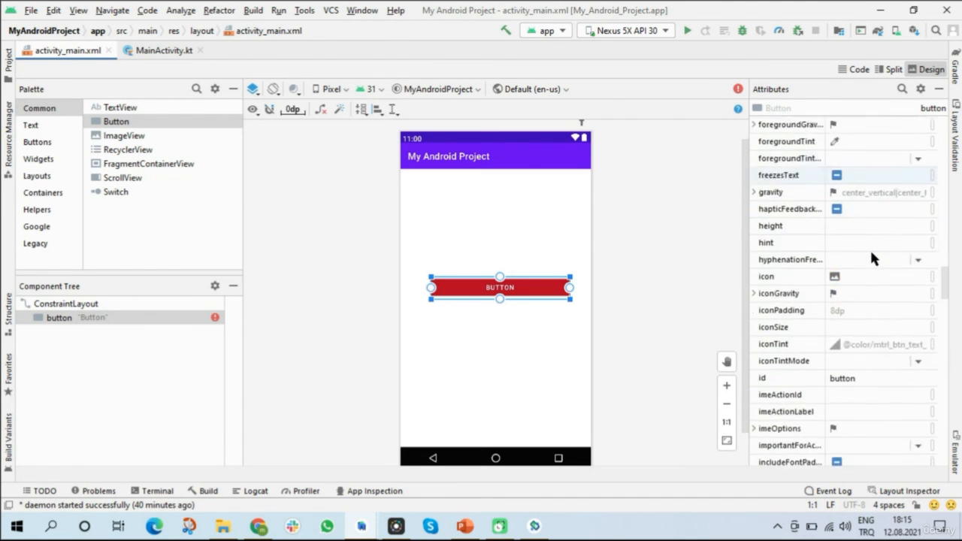
scroll(857, 279, down, 10)
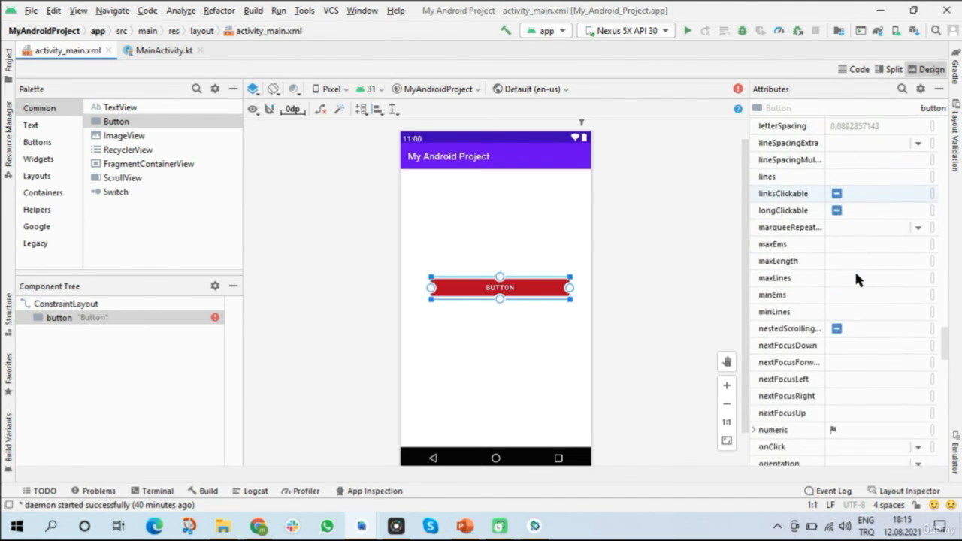
scroll(857, 278, down, 10)
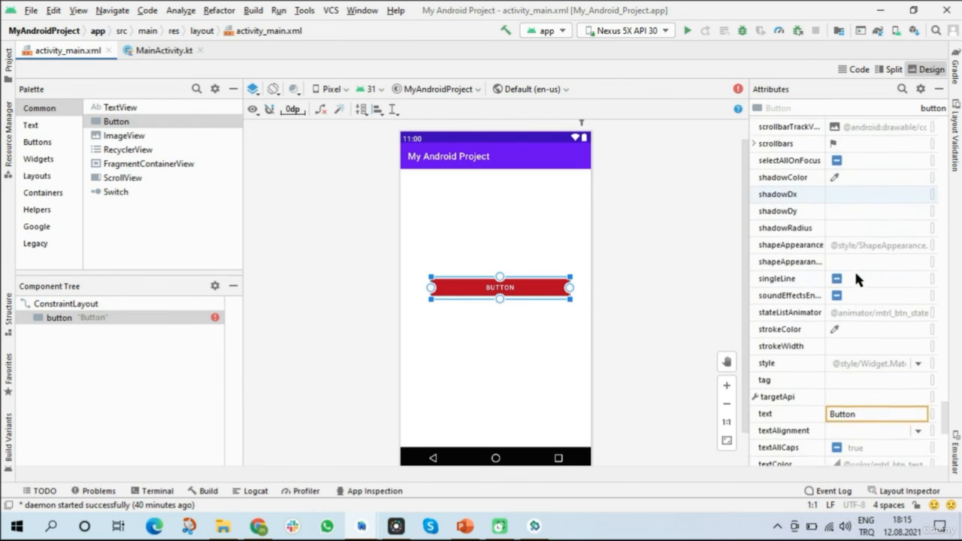
click(880, 346)
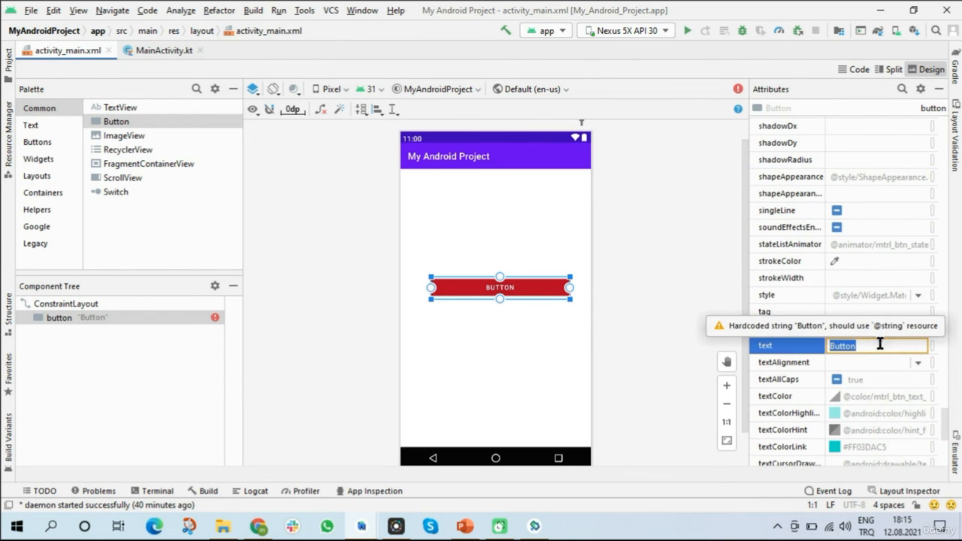
text(Hello World)
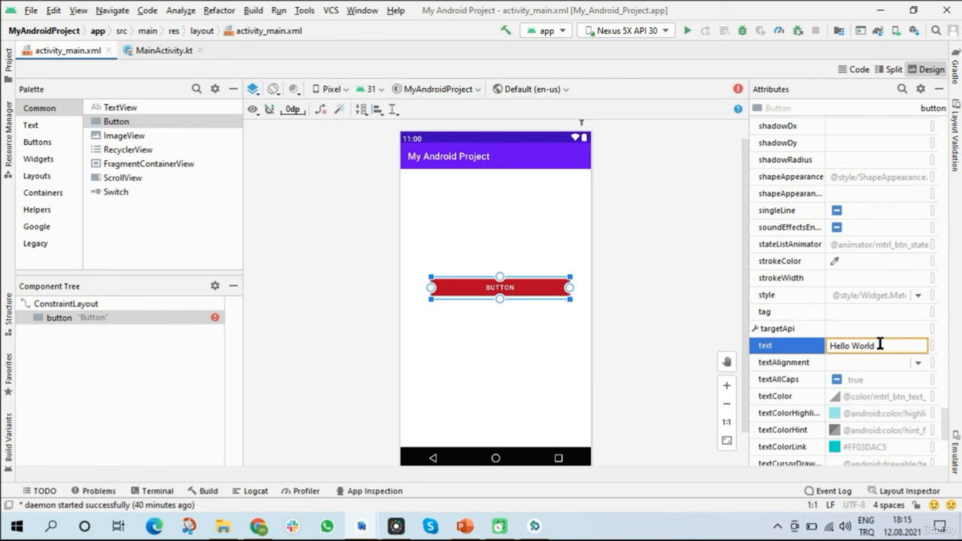
key(Return)
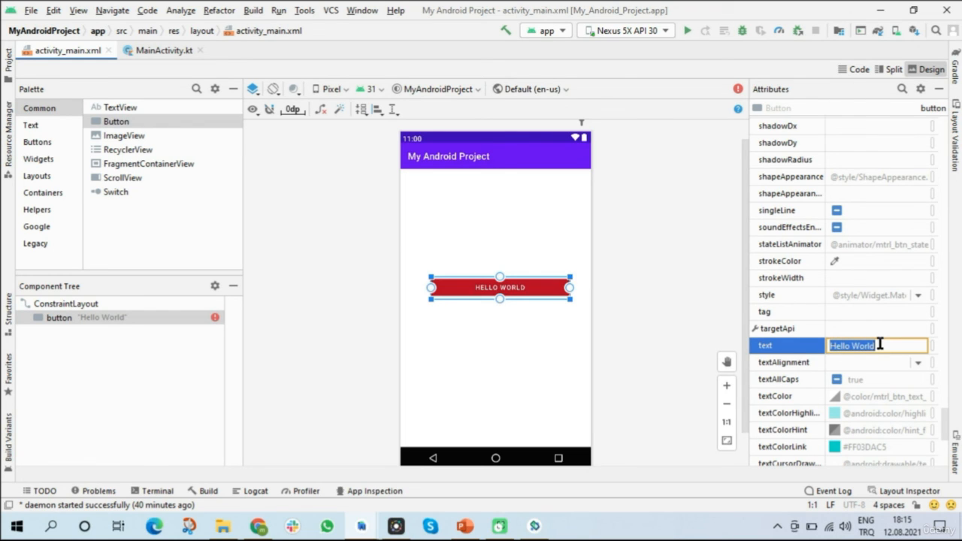
Set the button's textSize to 20sp and its textStyle to bold.
scroll(874, 338, down, 5)
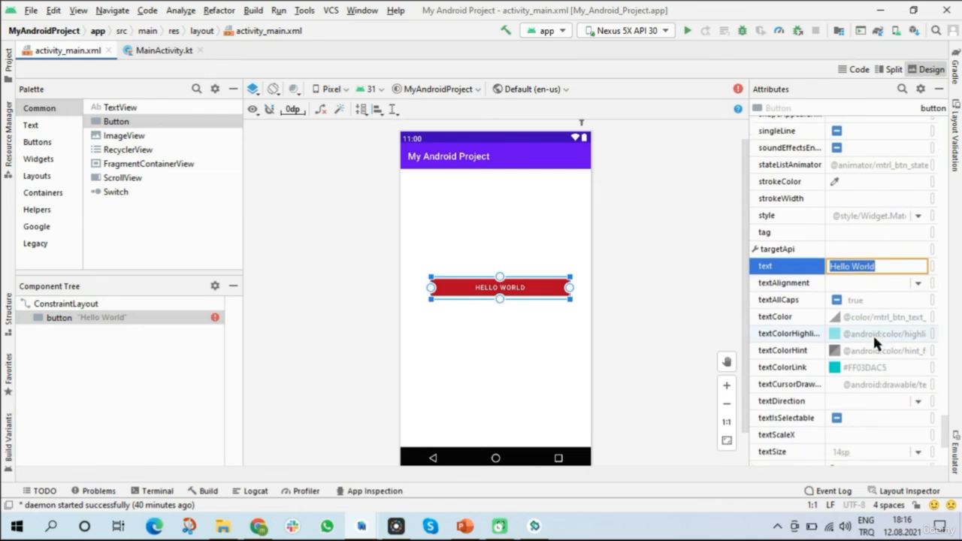
scroll(873, 333, down, 2)
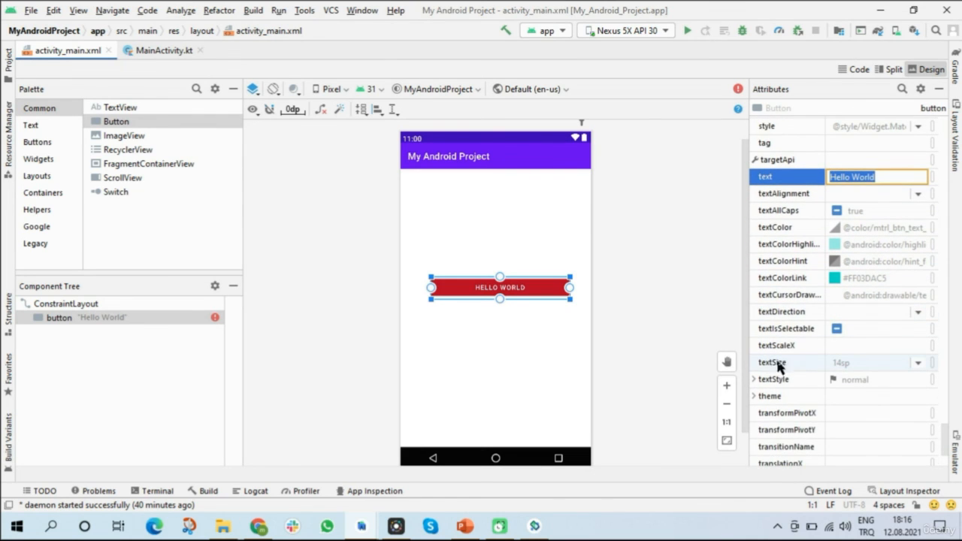
click(916, 363)
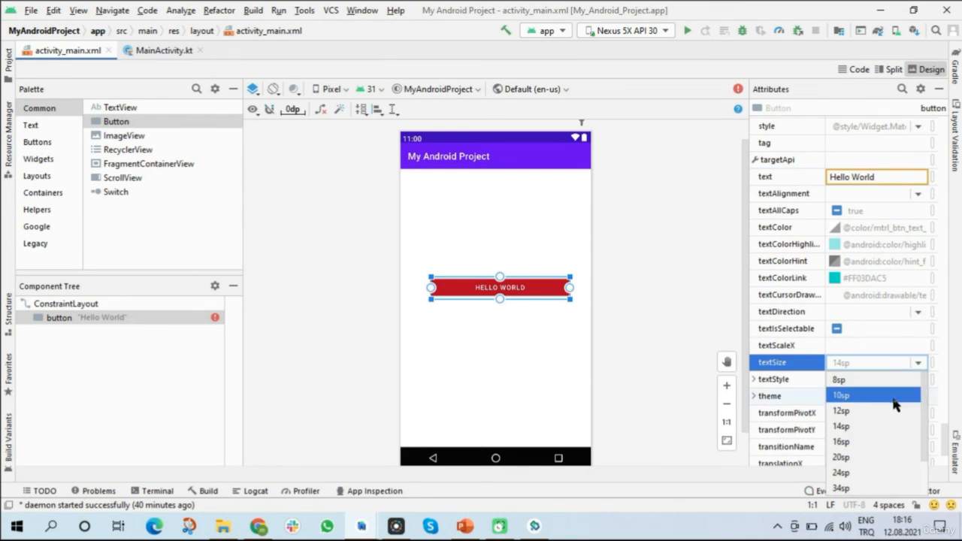
click(867, 456)
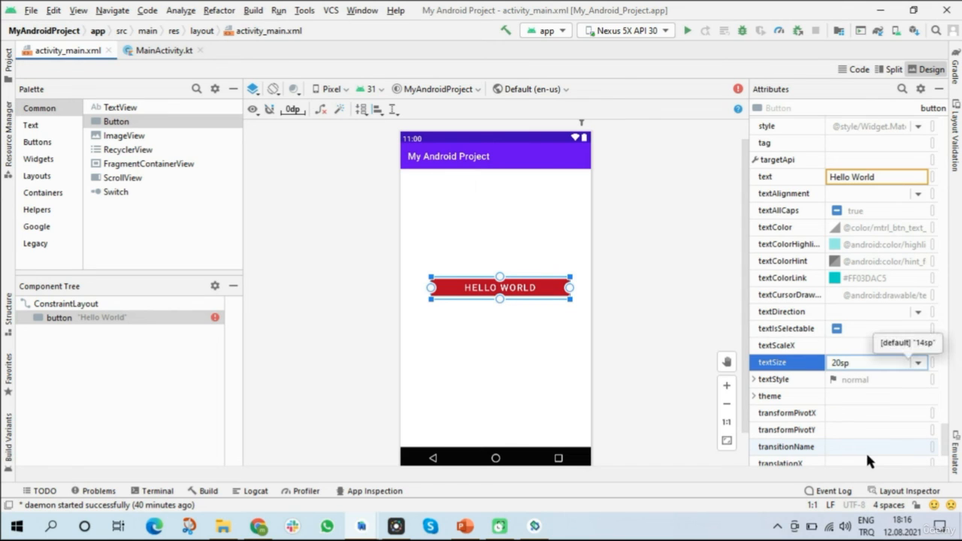
scroll(792, 345, down, 2)
click(753, 343)
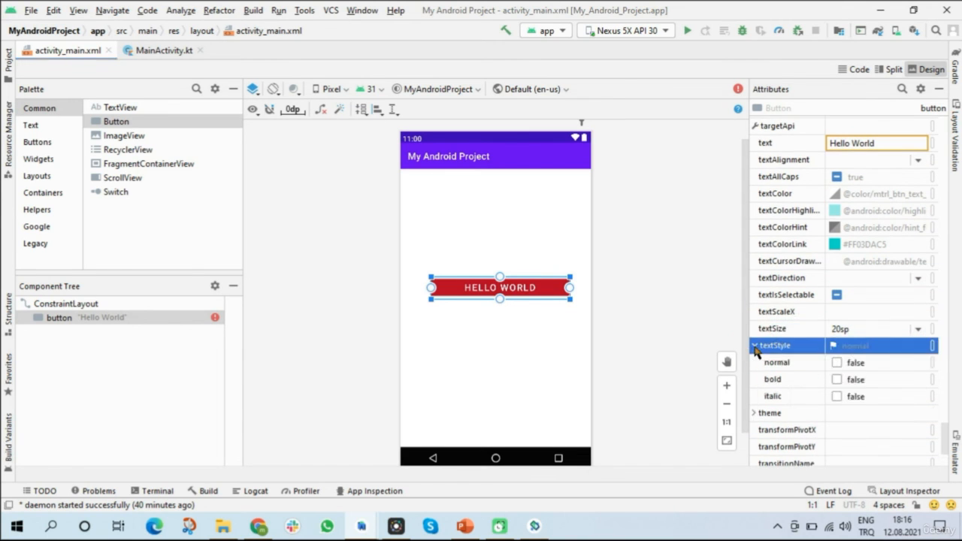
click(836, 380)
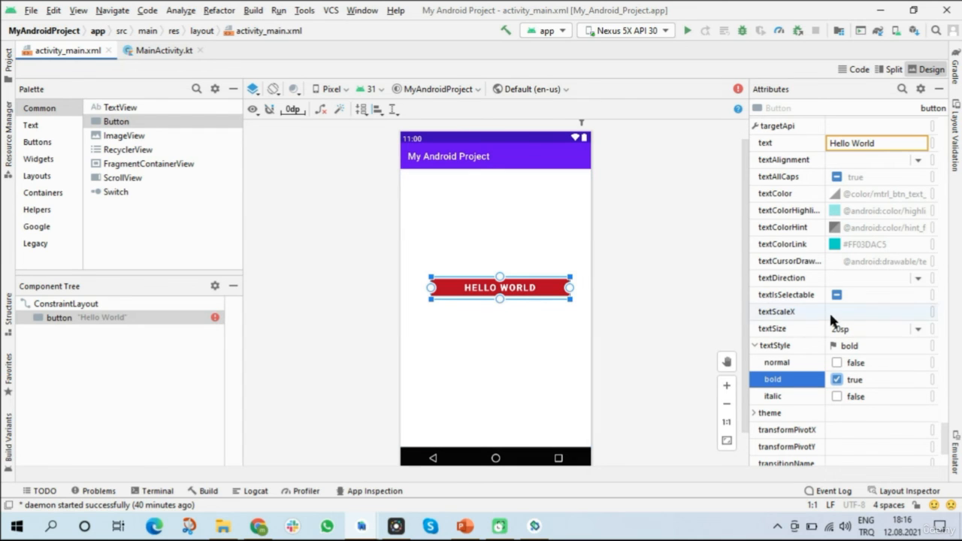
scroll(830, 320, down, 3)
Infer the missing constraints for the red Hello World button and deselect it.
click(525, 331)
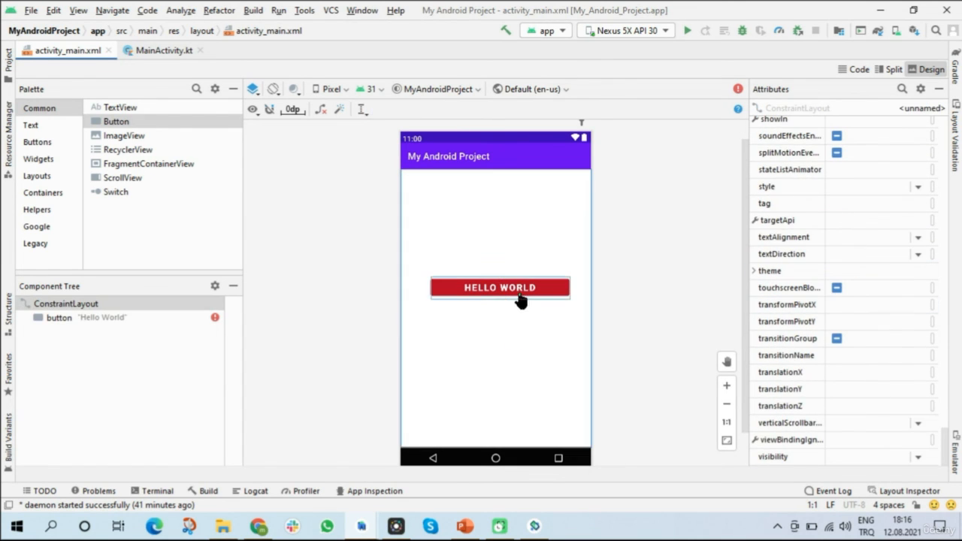
click(518, 293)
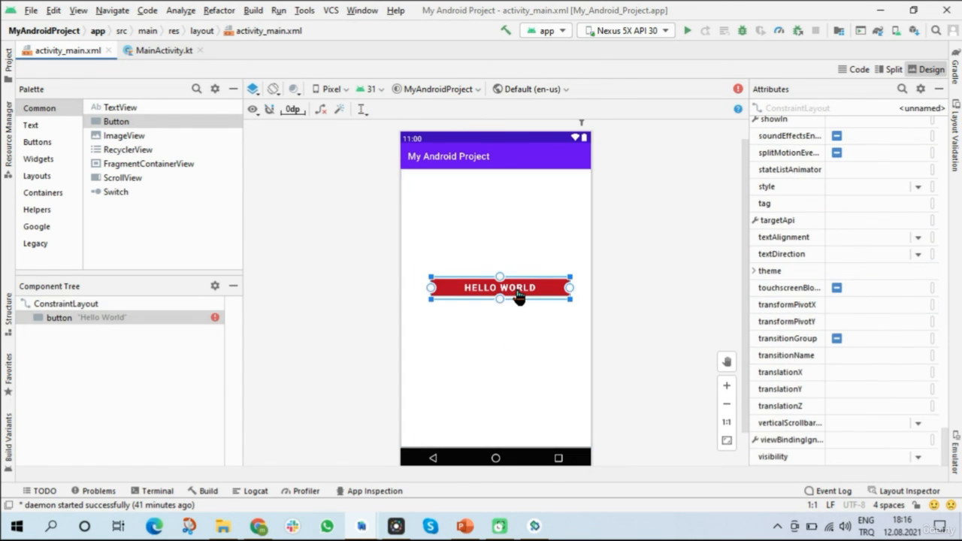
click(339, 112)
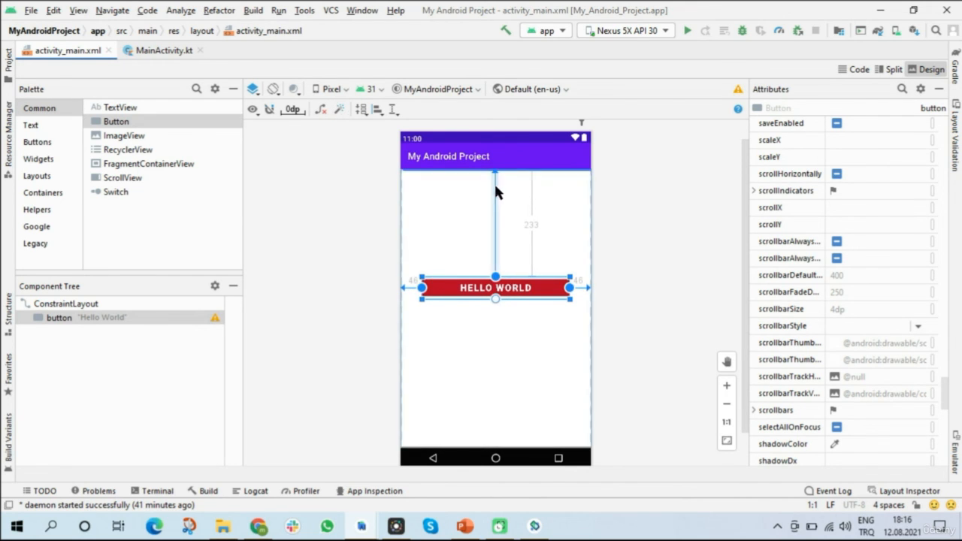
click(638, 327)
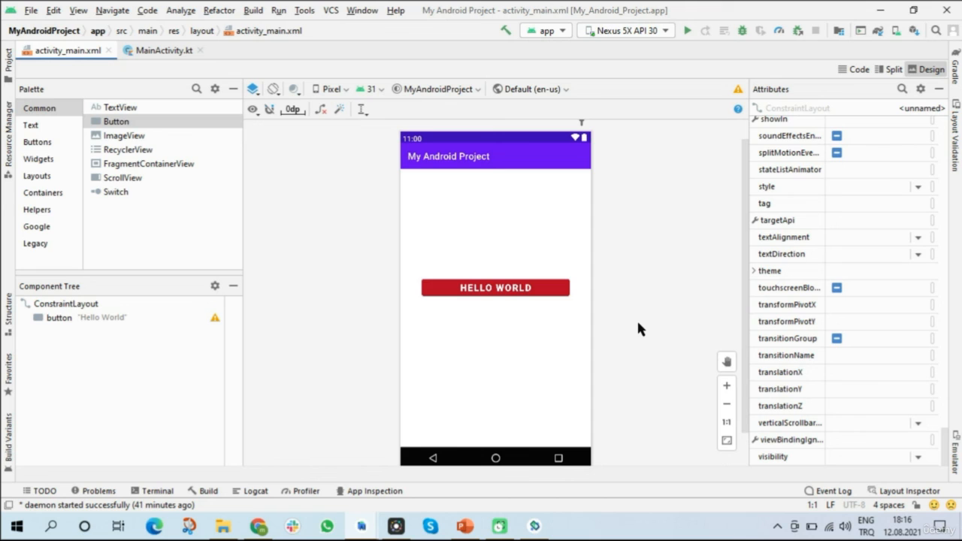
Run the app on the Nexus 5X API 30 emulator and place the emulator window beside the layout preview.
click(688, 31)
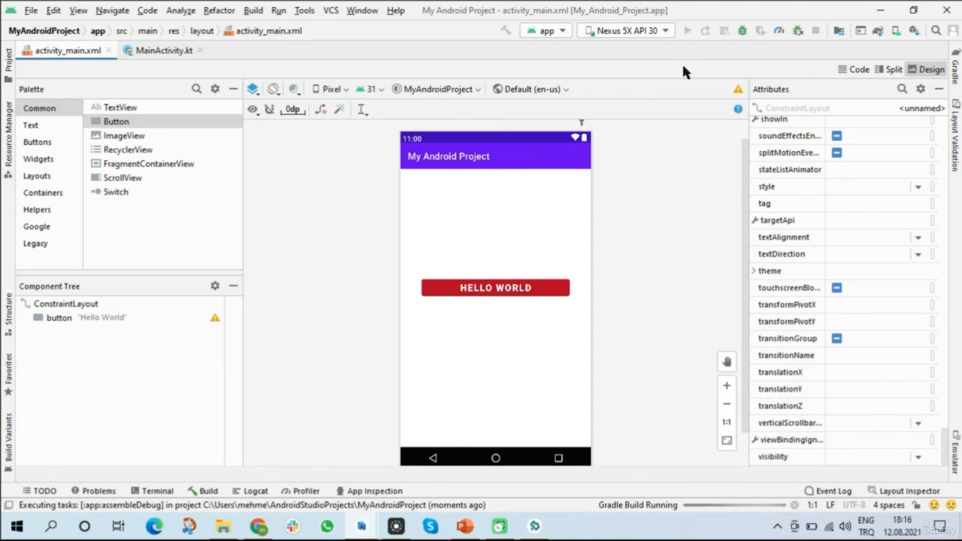
click(537, 526)
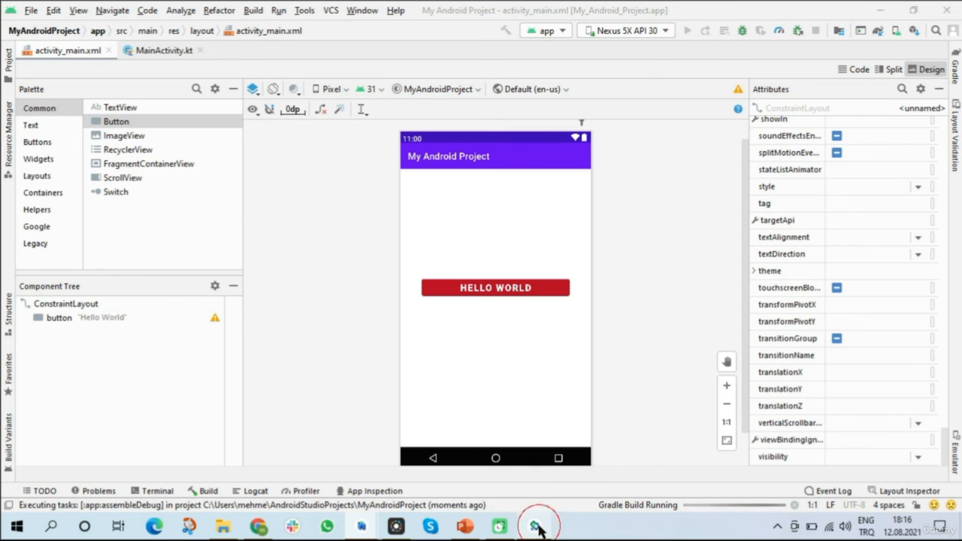
drag(542, 103, 265, 60)
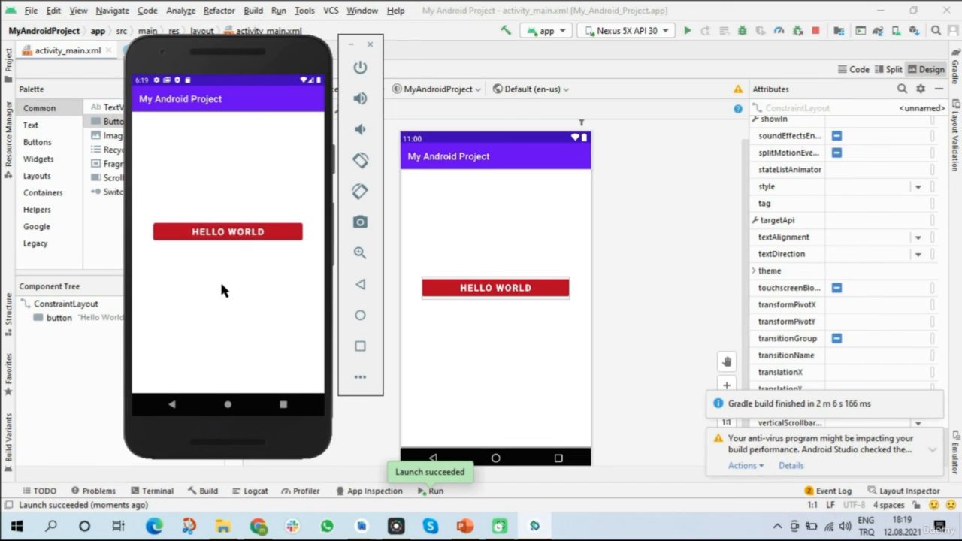
Try the Hello World button in the emulator and stop the running app.
click(226, 232)
click(180, 231)
click(816, 34)
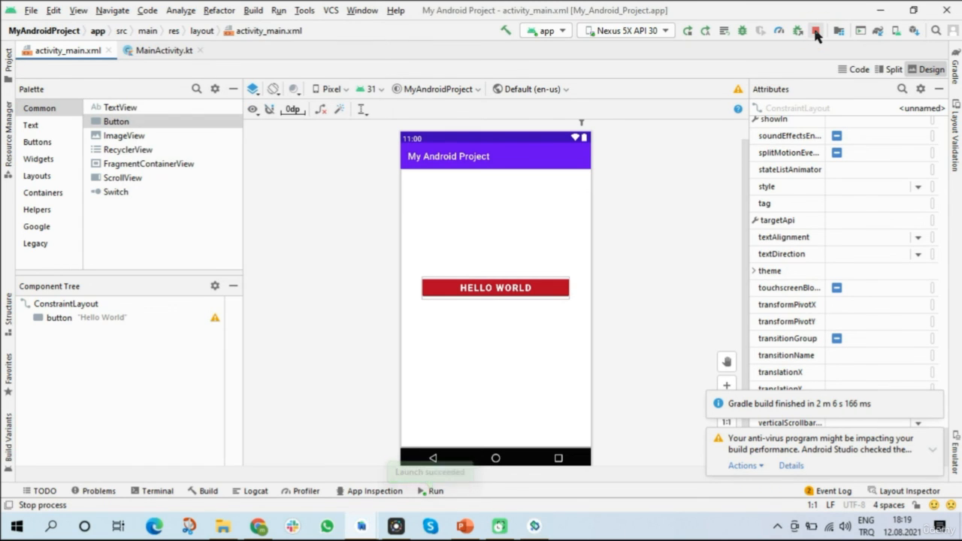